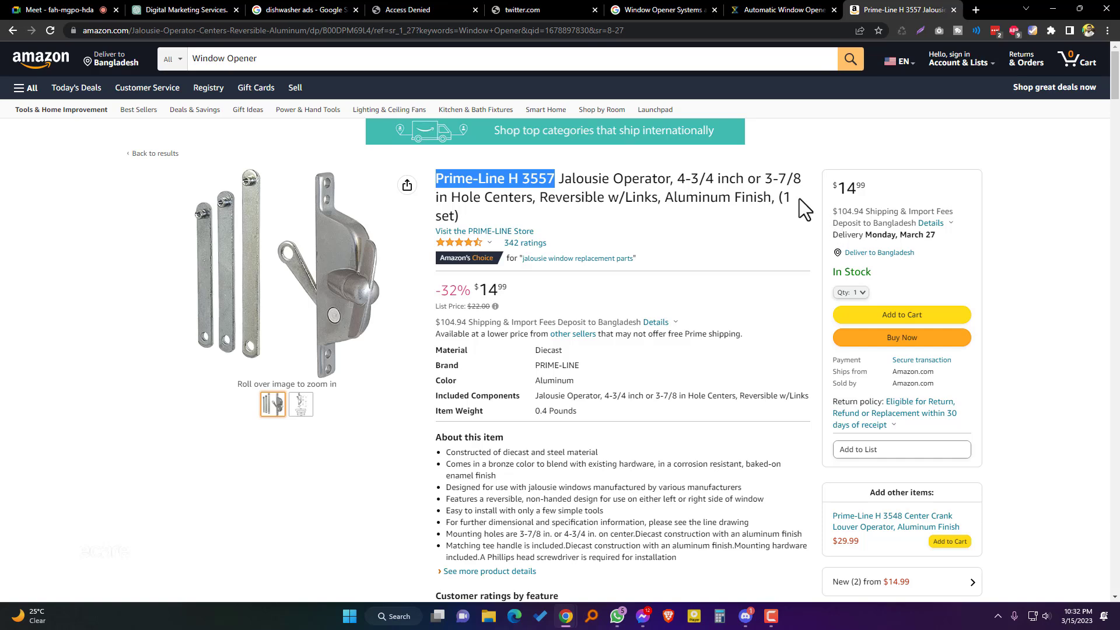
Step: Close the Twitter and Access Denied browser tabs
{"action": "left_click", "coordinate": [665, 10]}
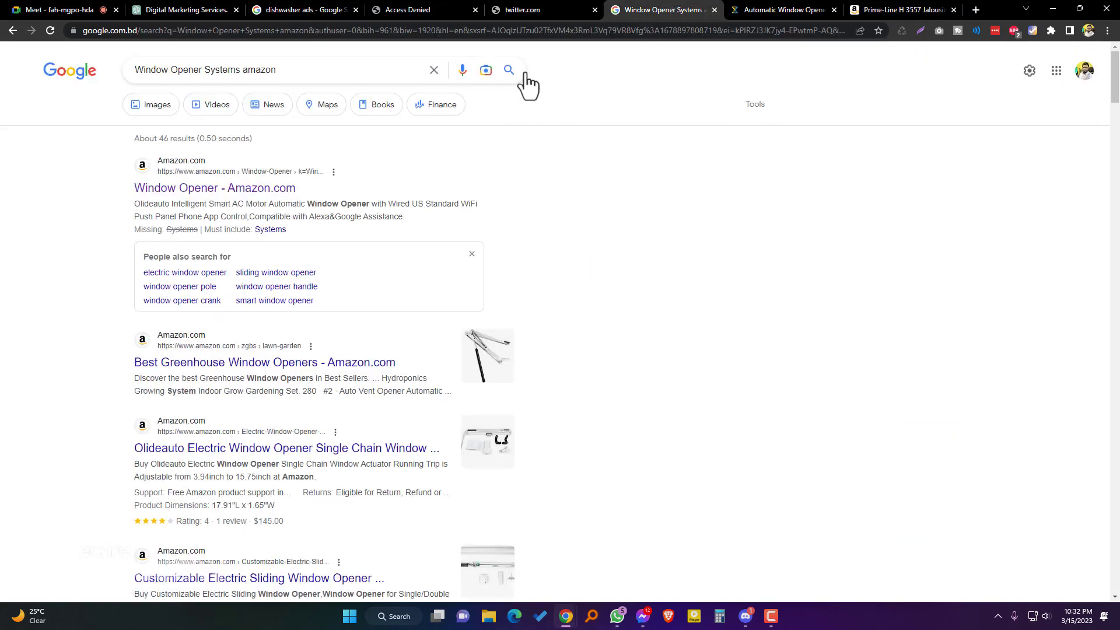
{"action": "left_click", "coordinate": [573, 10]}
{"action": "left_click", "coordinate": [594, 10]}
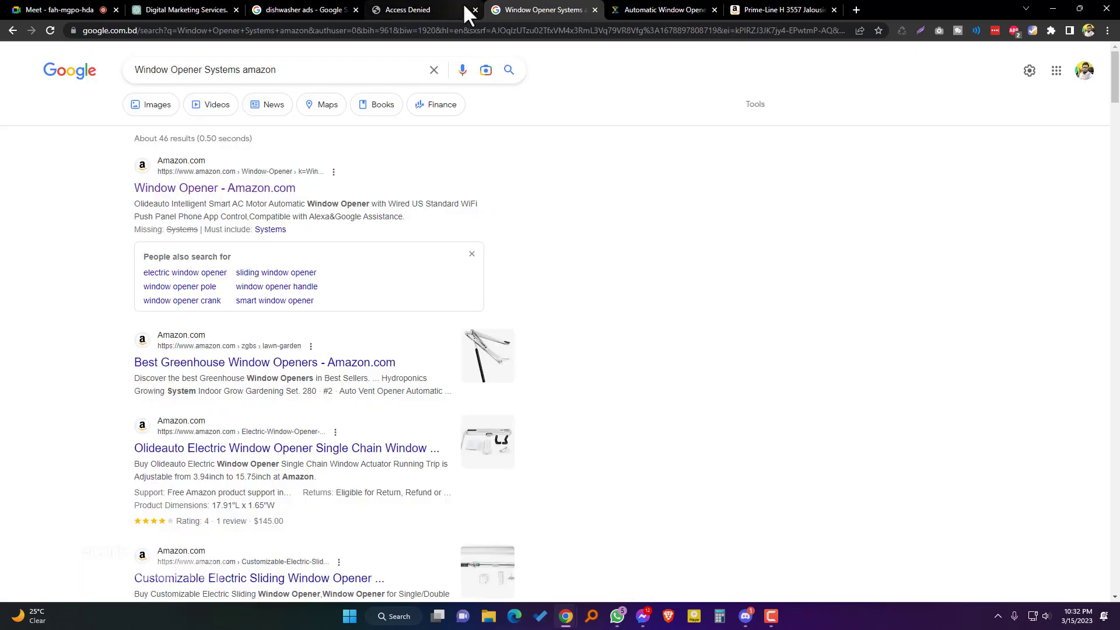
{"action": "left_click", "coordinate": [467, 7]}
{"action": "left_click", "coordinate": [475, 10]}
Step: Browse the dishwasher ads image results and change the image search to "dishwasher png"
{"action": "left_click", "coordinate": [342, 10]}
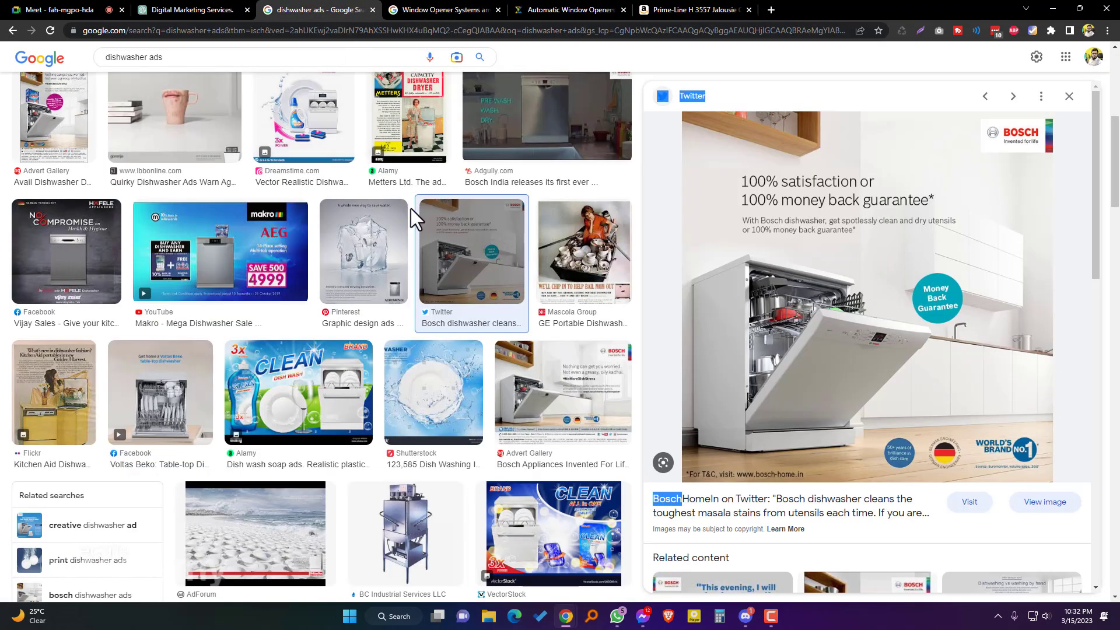
{"action": "scroll", "coordinate": [410, 208], "scroll_direction": "up", "scroll_amount": 7}
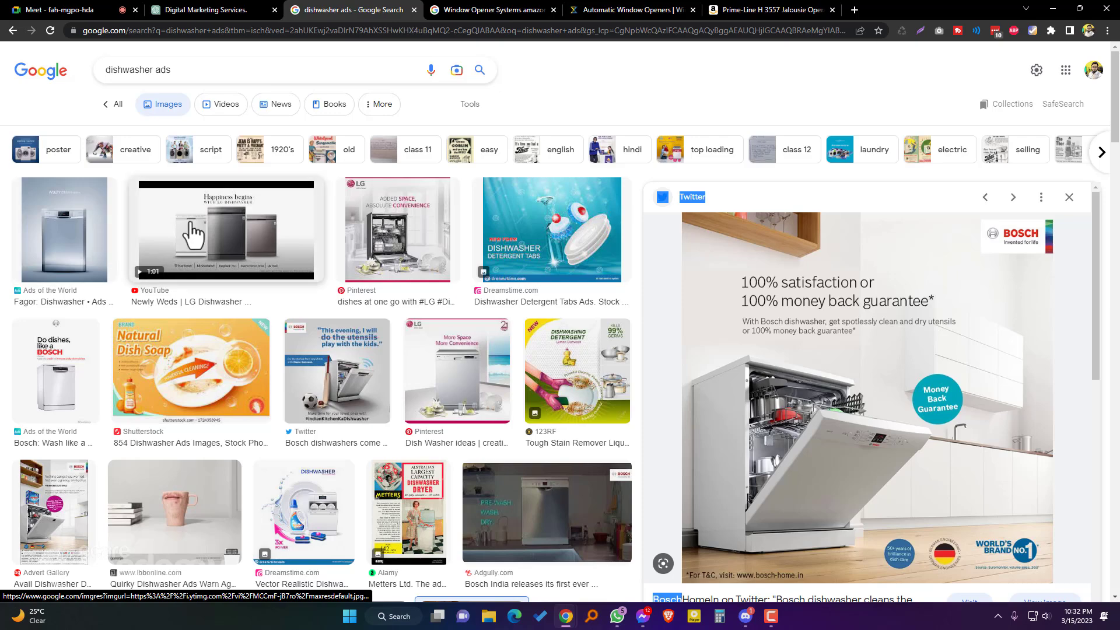
{"action": "scroll", "coordinate": [163, 236], "scroll_direction": "down", "scroll_amount": 3}
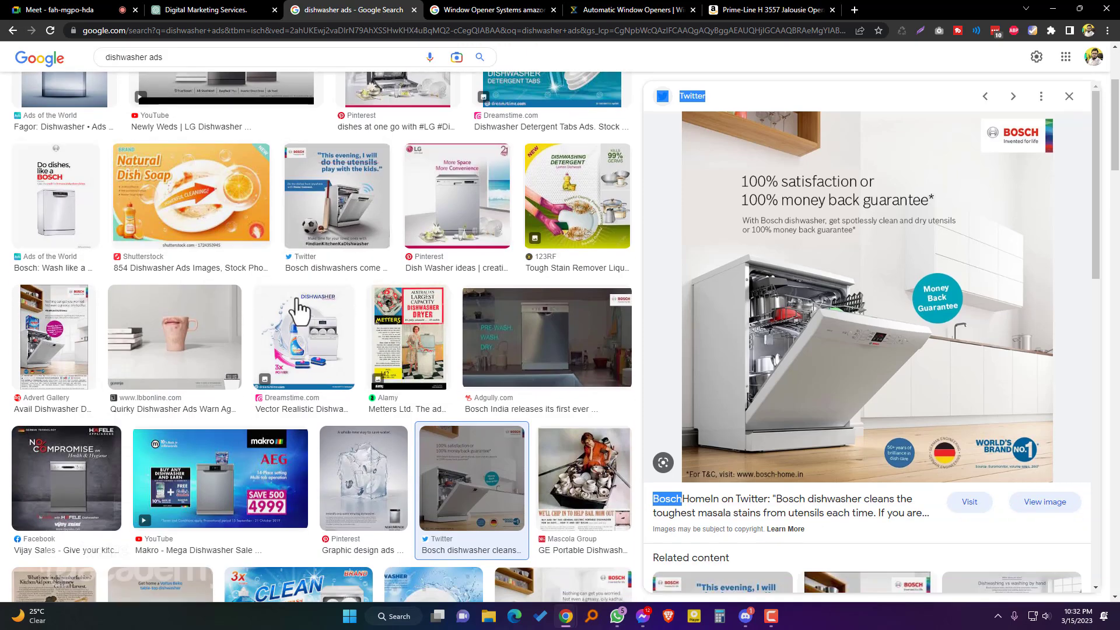
{"action": "scroll", "coordinate": [260, 284], "scroll_direction": "up", "scroll_amount": 3}
{"action": "left_click", "coordinate": [184, 70]}
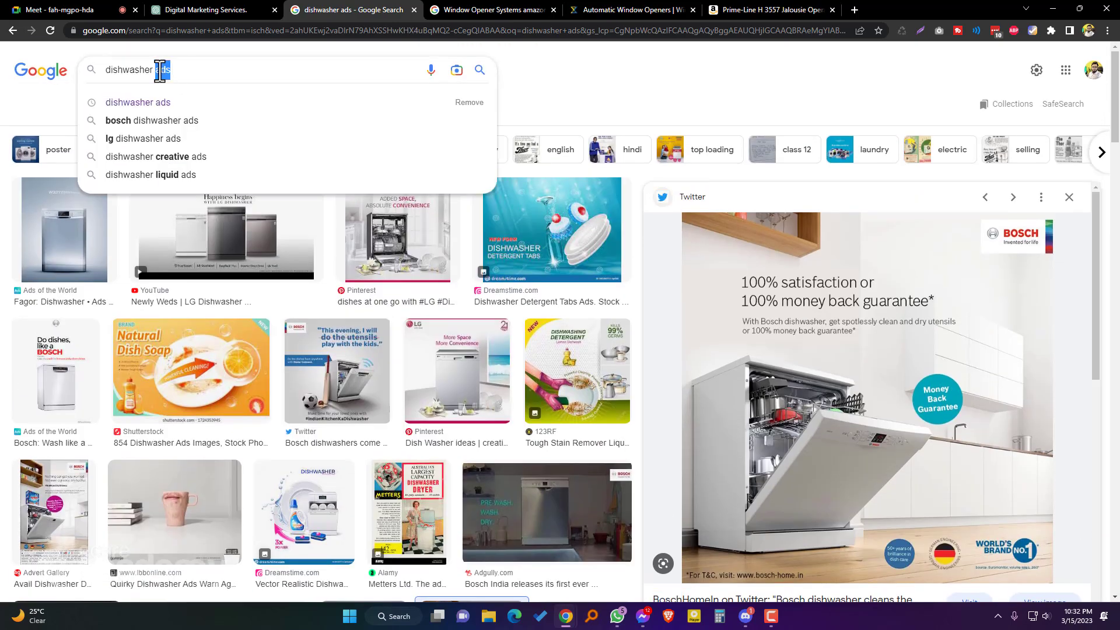
{"action": "type", "text": "png"}
{"action": "key", "text": "Return"}
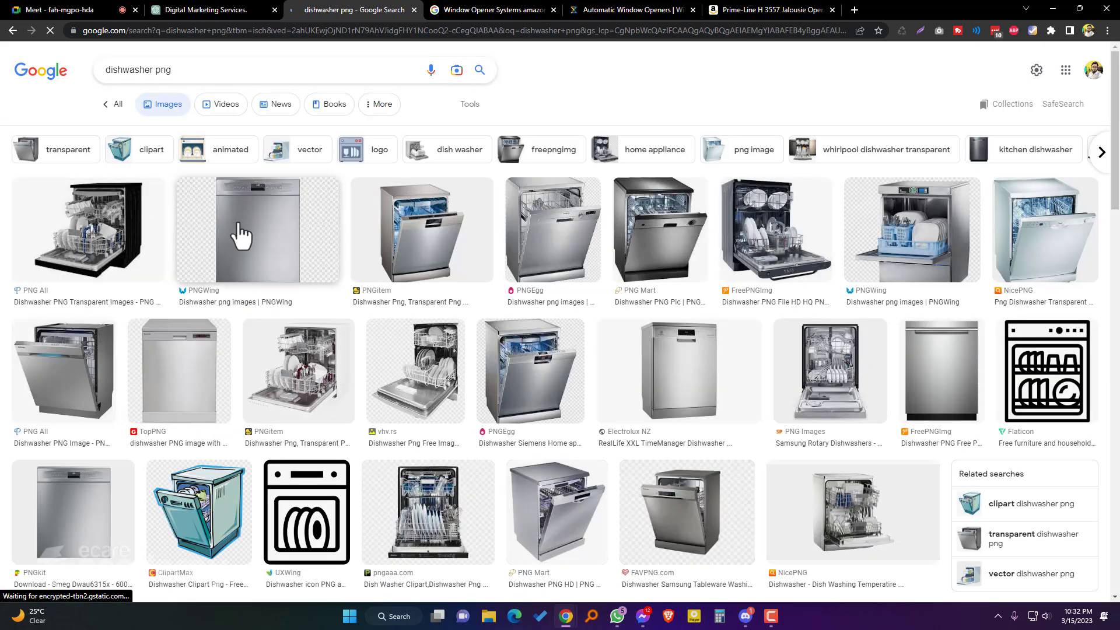
Step: Open the full-size PNGitem picture of the silver dishwasher with its door ajar from the image results
{"action": "left_click", "coordinate": [444, 270]}
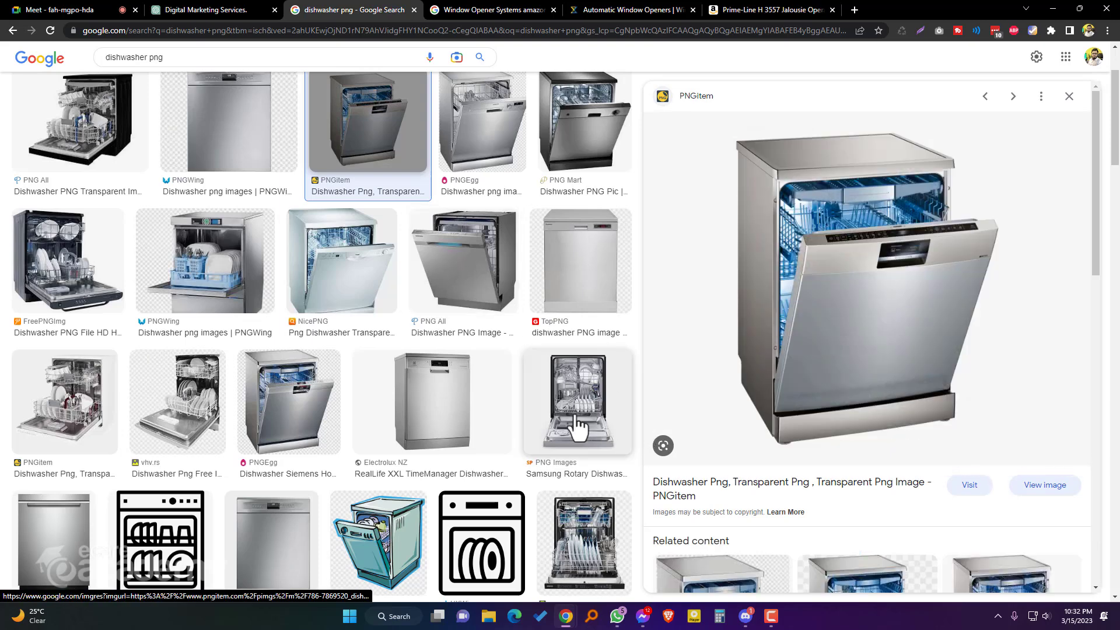
{"action": "scroll", "coordinate": [513, 387], "scroll_direction": "down", "scroll_amount": 3}
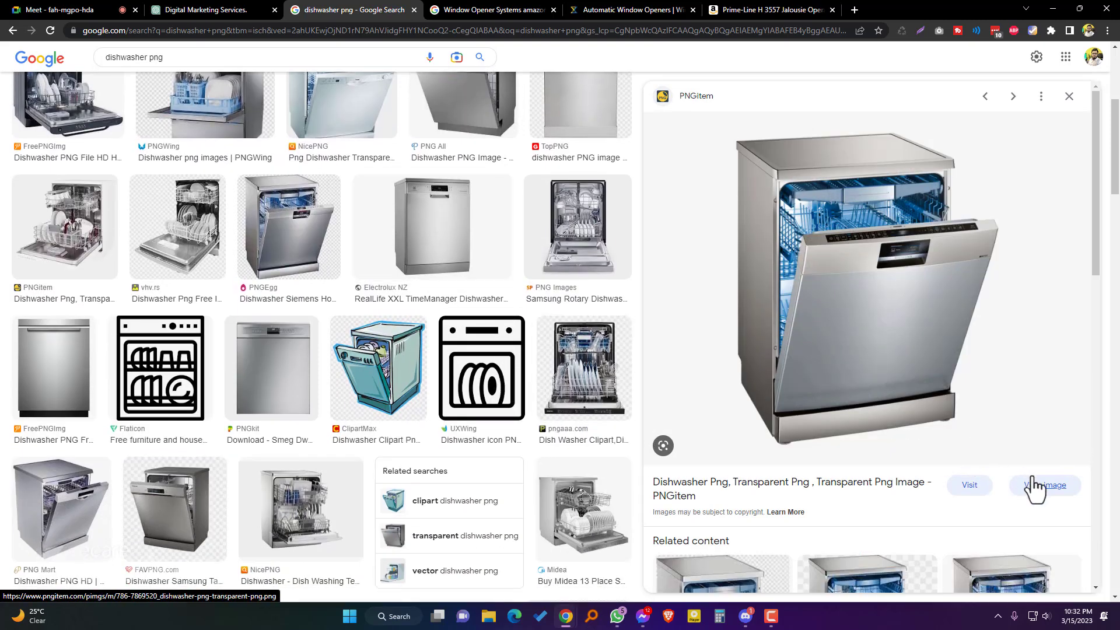
{"action": "scroll", "coordinate": [512, 320], "scroll_direction": "down", "scroll_amount": 2}
{"action": "left_click", "coordinate": [1042, 486]}
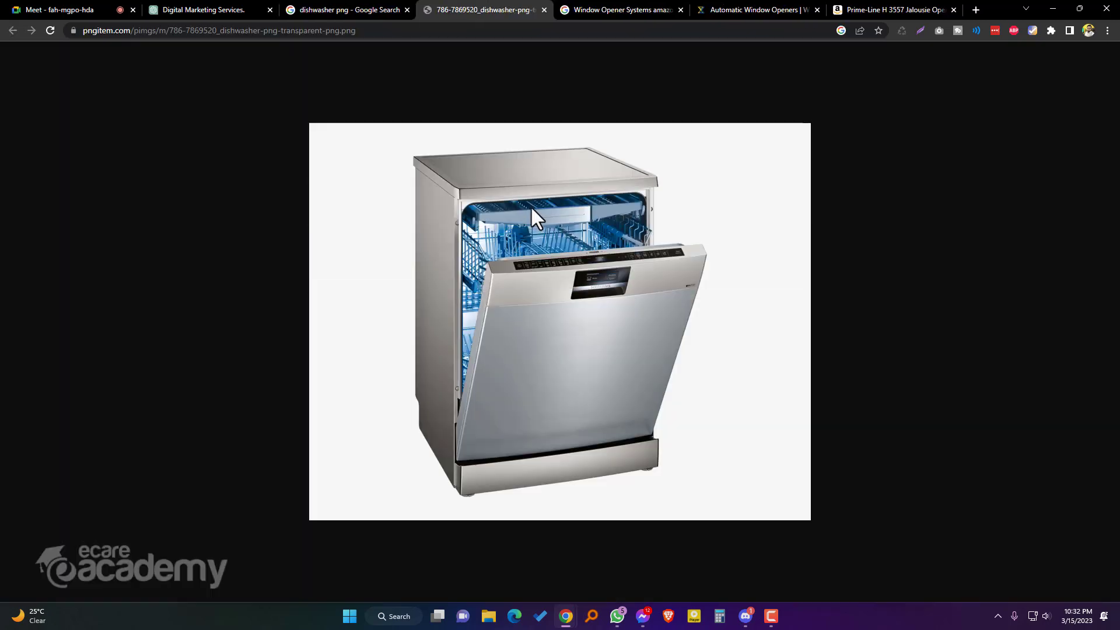
Step: Save the full-size dishwasher picture to the Desktop
{"action": "right_click", "coordinate": [530, 206]}
{"action": "left_click", "coordinate": [549, 231]}
{"action": "left_click", "coordinate": [42, 134]}
{"action": "left_click", "coordinate": [628, 479]}
Step: Open the Canva website in a new browser tab
{"action": "left_click", "coordinate": [977, 9]}
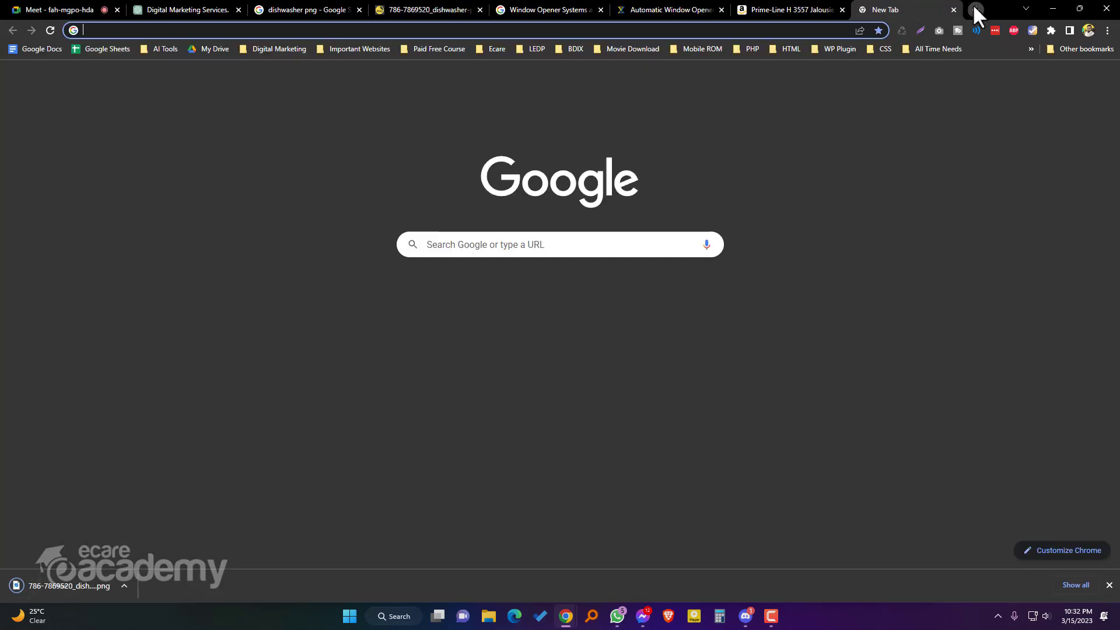
{"action": "type", "text": "canva"}
{"action": "key", "text": "Return"}
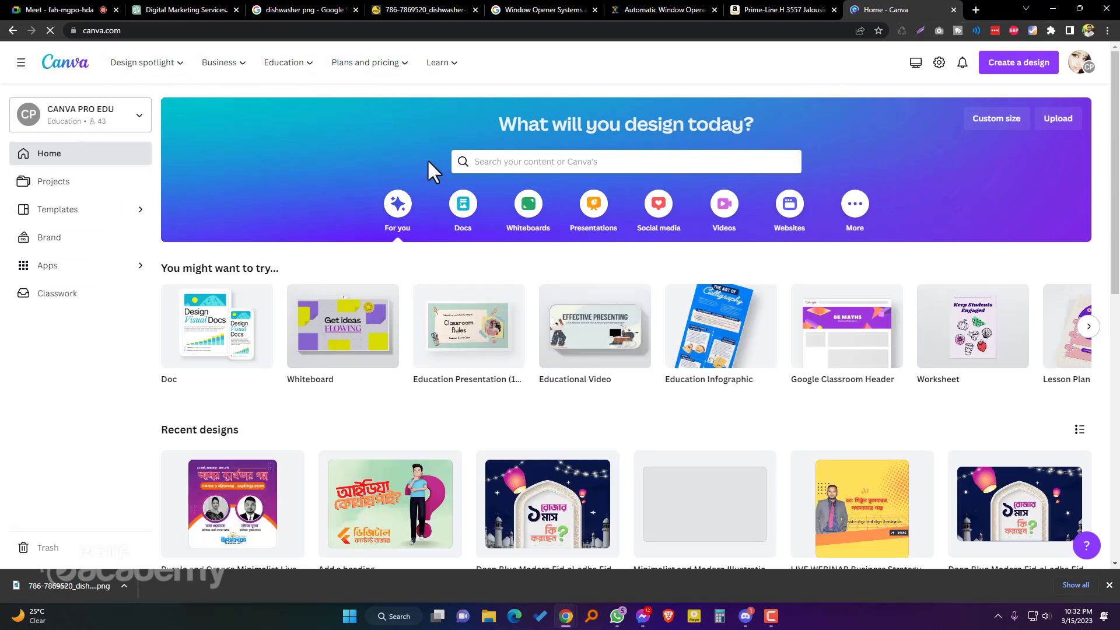
Step: Search the Canva templates for "product ad"
{"action": "left_click", "coordinate": [525, 157]}
{"action": "type", "text": "prod"}
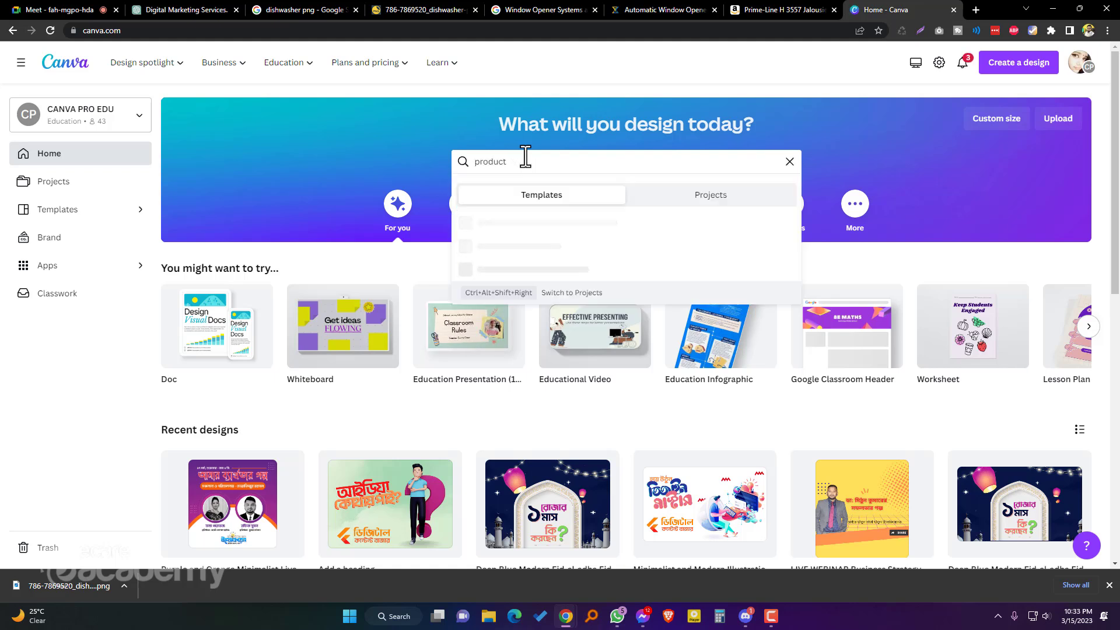
{"action": "type", "text": "uct"}
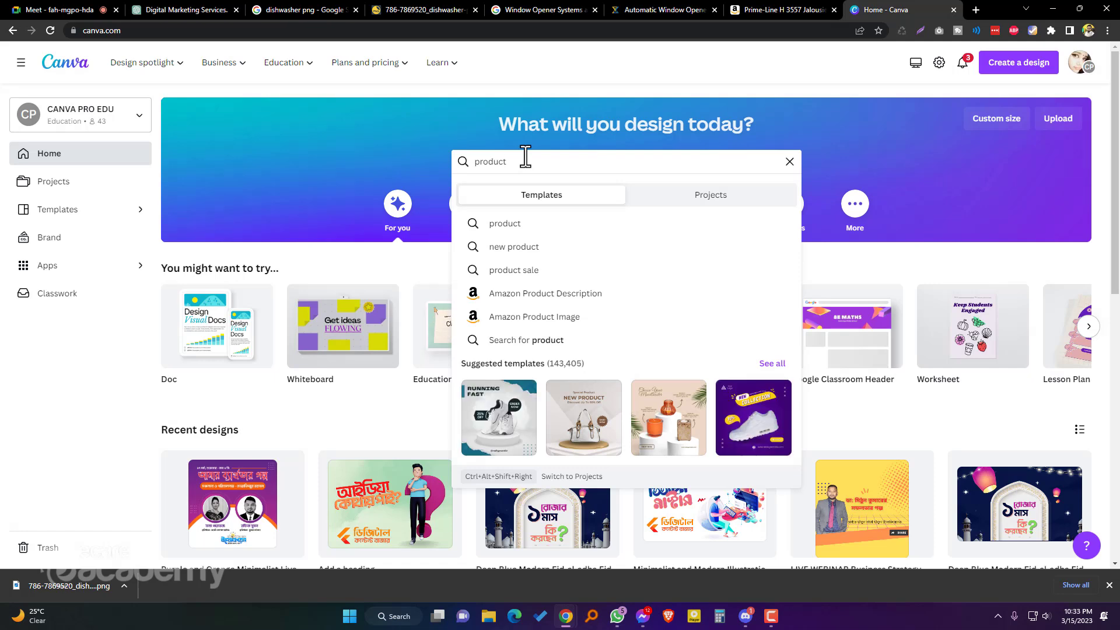
{"action": "type", "text": " ad"}
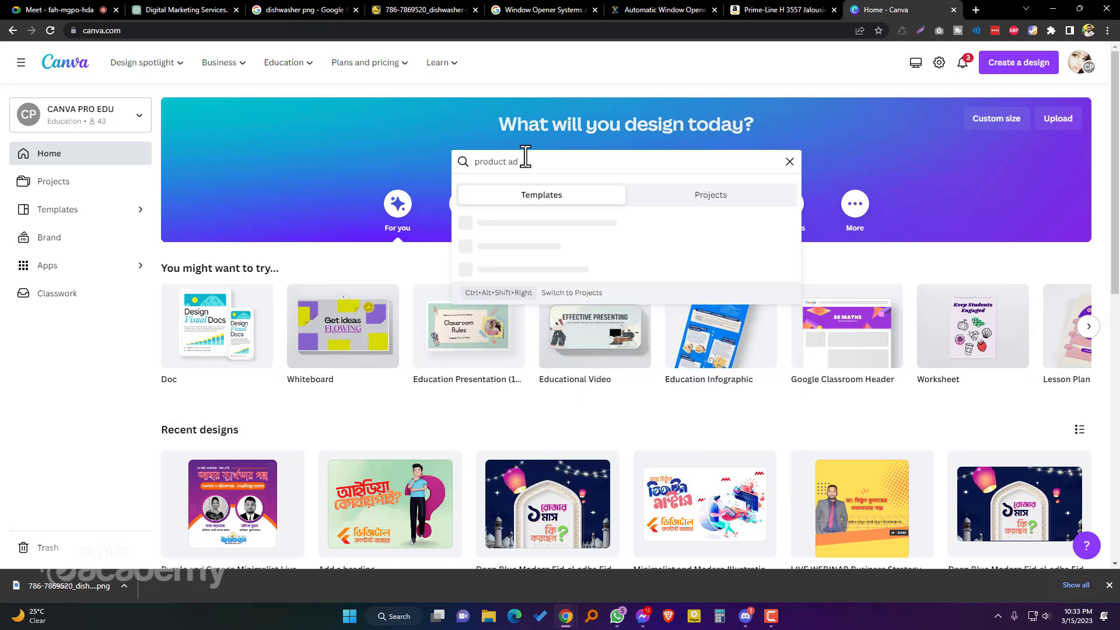
{"action": "key", "text": "Return"}
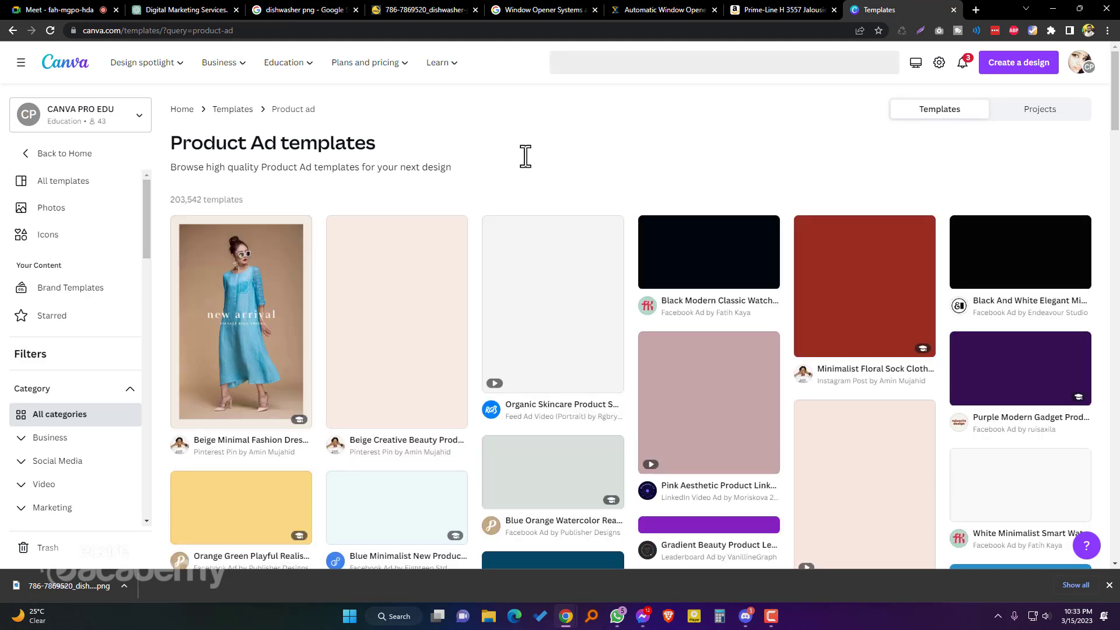
Step: Open the Pink Aesthetic Product LinkedIn Video Ad template for customising and dismiss the browser's download bar
{"action": "scroll", "coordinate": [523, 155], "scroll_direction": "down", "scroll_amount": 1}
{"action": "scroll", "coordinate": [523, 155], "scroll_direction": "down", "scroll_amount": 3}
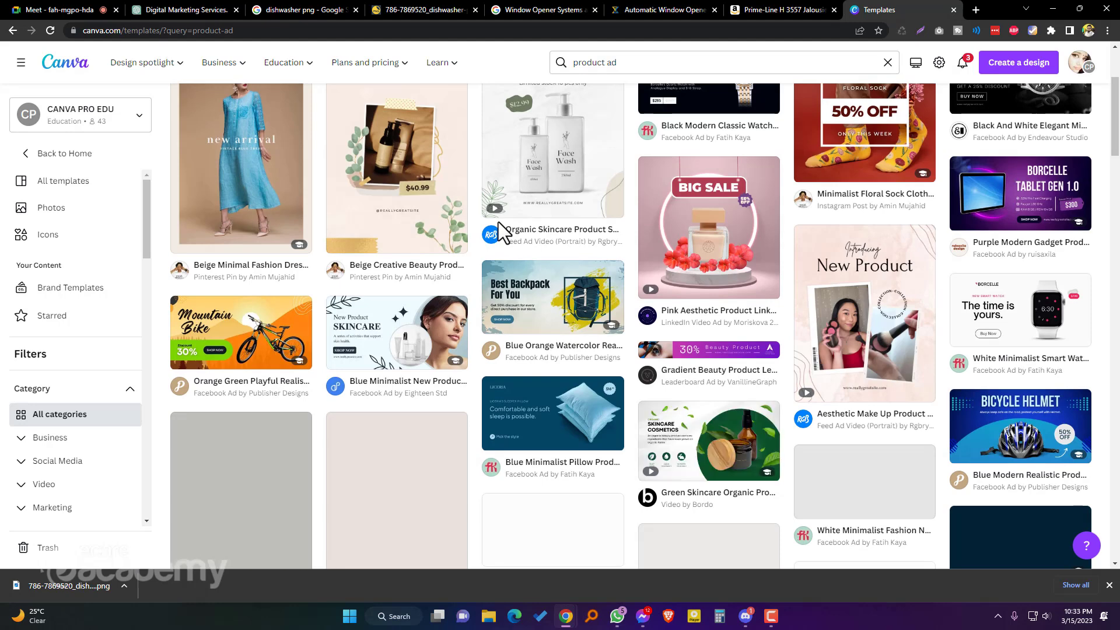
{"action": "left_click", "coordinate": [708, 252]}
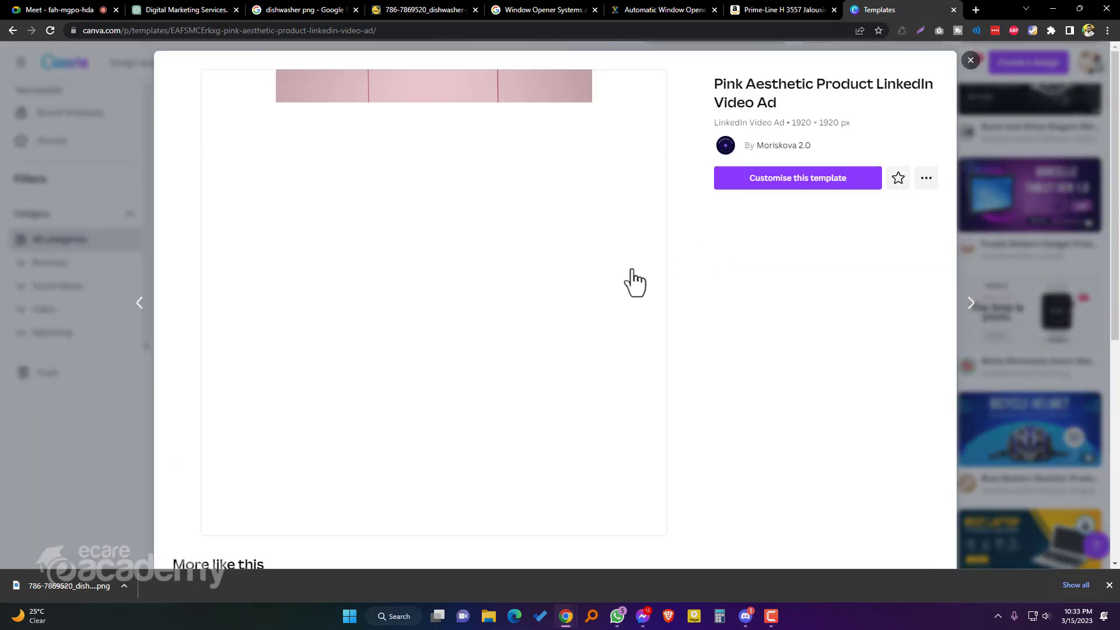
{"action": "left_click", "coordinate": [773, 185]}
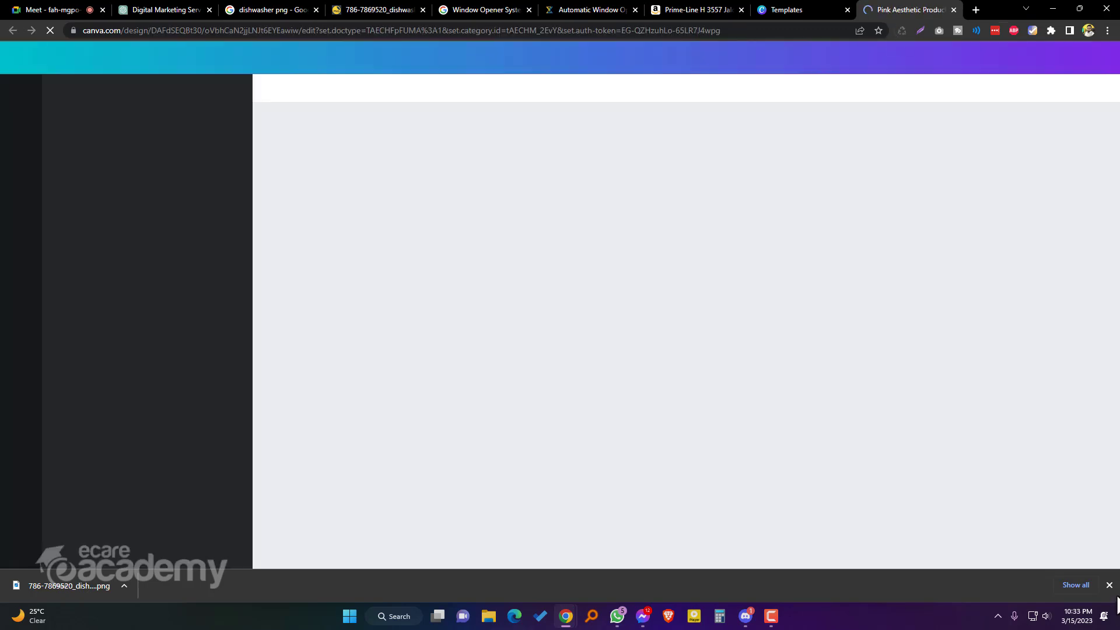
{"action": "left_click", "coordinate": [1109, 584]}
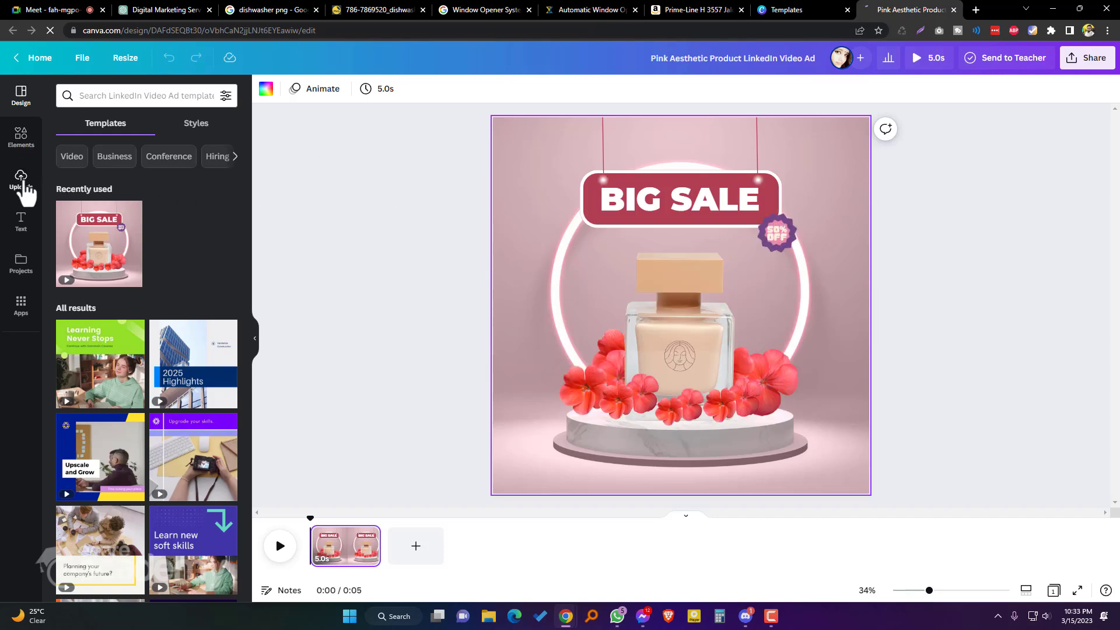
{"action": "left_click", "coordinate": [23, 182]}
{"action": "left_click", "coordinate": [125, 130]}
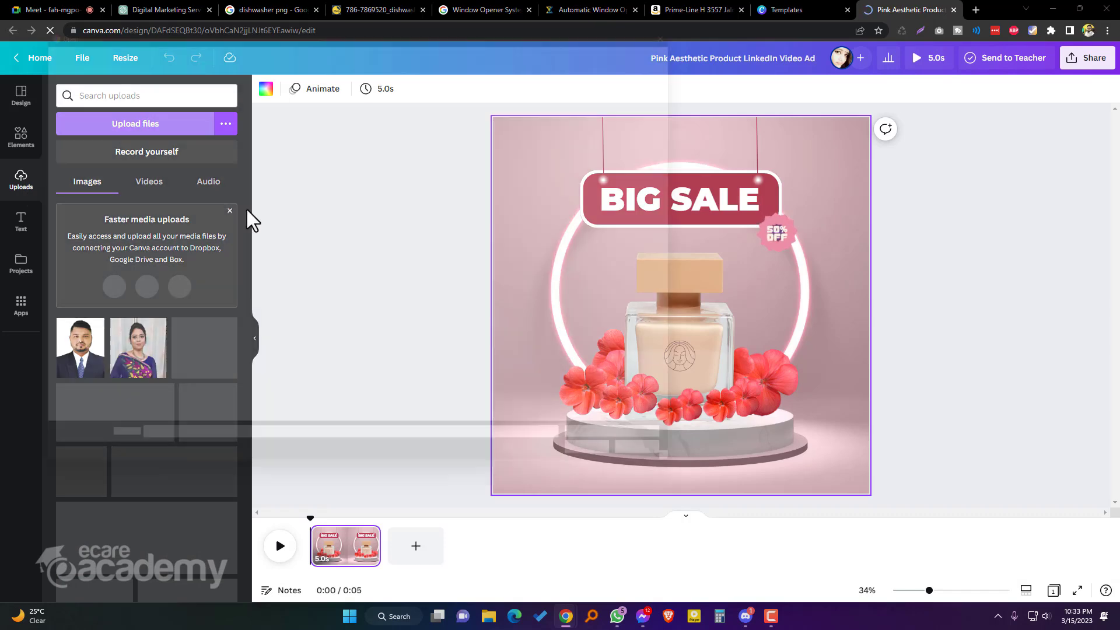
{"action": "double_click", "coordinate": [482, 144]}
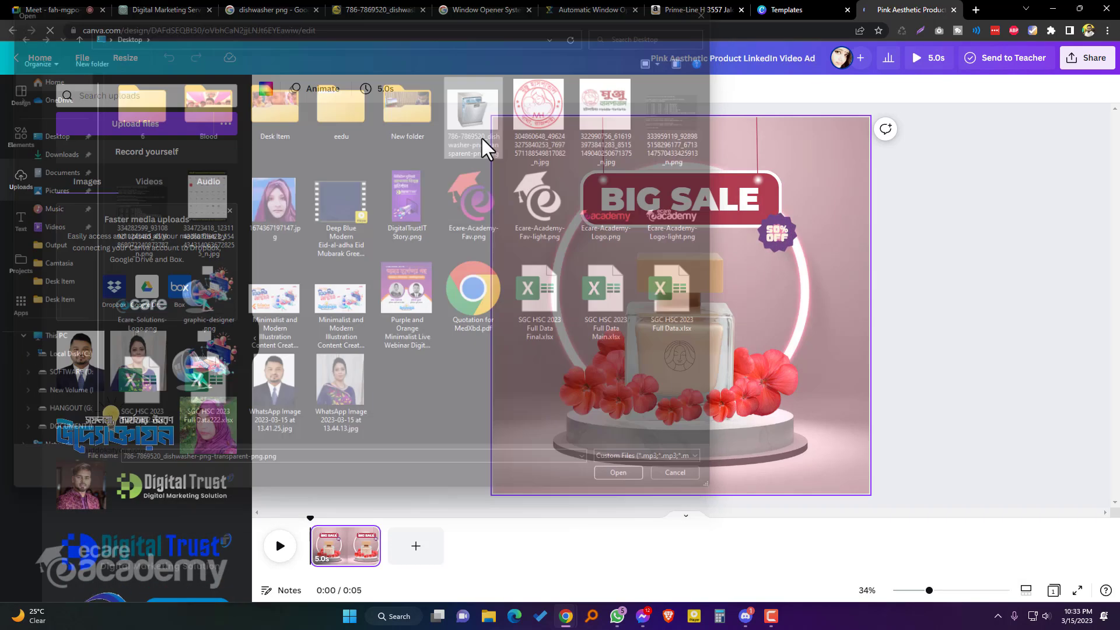
{"action": "mouse_move", "coordinate": [238, 351]}
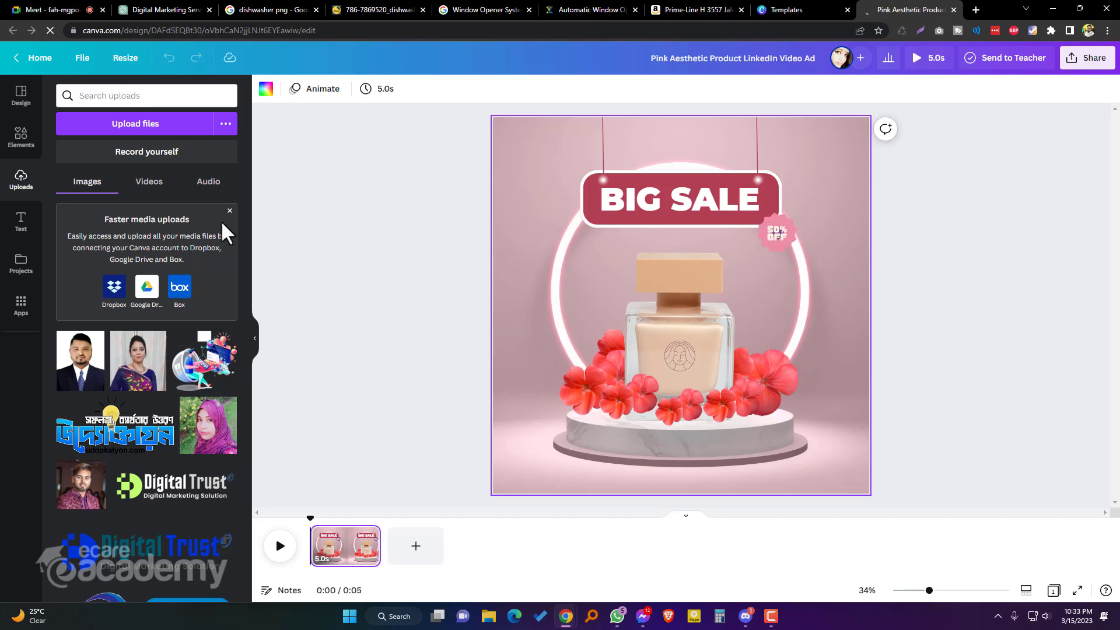
{"action": "scroll", "coordinate": [222, 350], "scroll_direction": "down", "scroll_amount": 1}
{"action": "scroll", "coordinate": [221, 347], "scroll_direction": "down", "scroll_amount": 3}
{"action": "scroll", "coordinate": [221, 347], "scroll_direction": "up", "scroll_amount": 4}
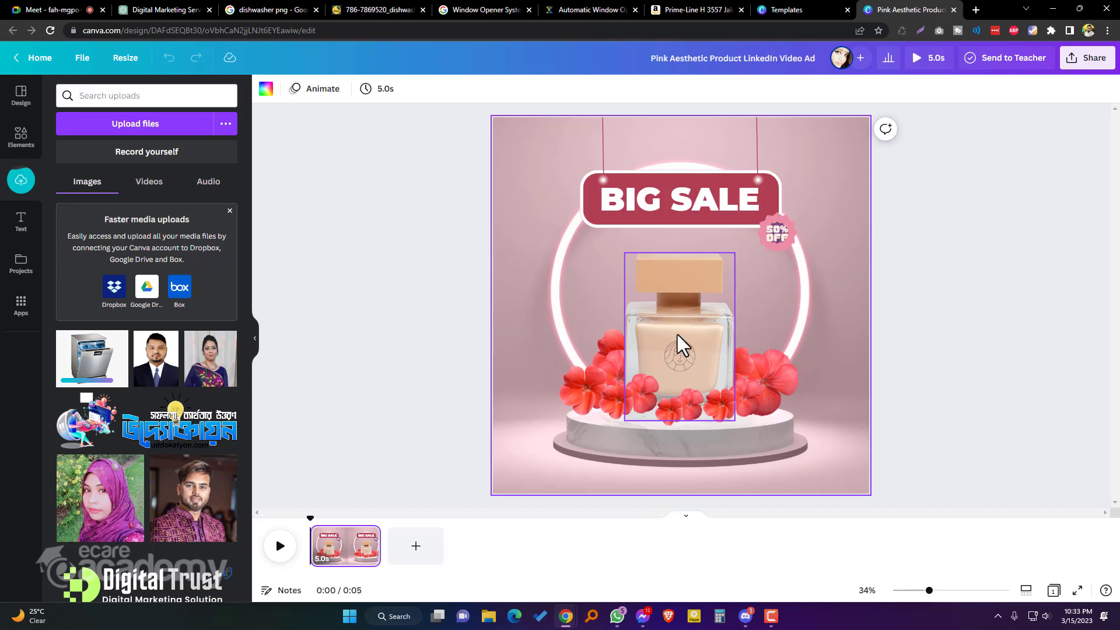
Step: Place the uploaded dishwasher image on the canvas and remove its background with BG Remover
{"action": "left_click_drag", "start_coordinate": [111, 376], "coordinate": [579, 239]}
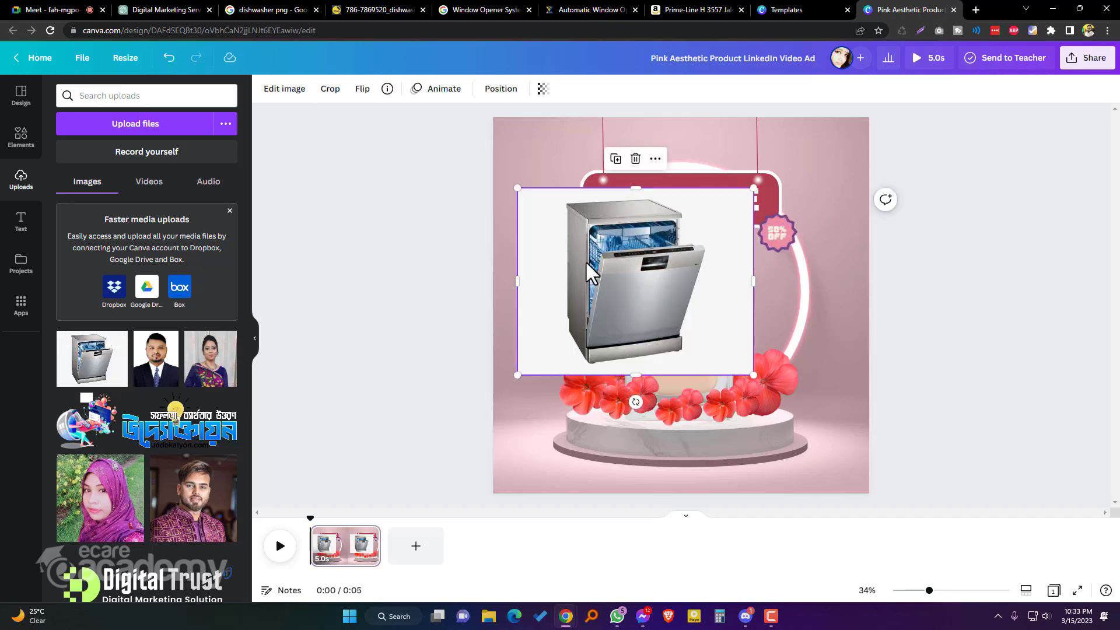
{"action": "left_click", "coordinate": [280, 94]}
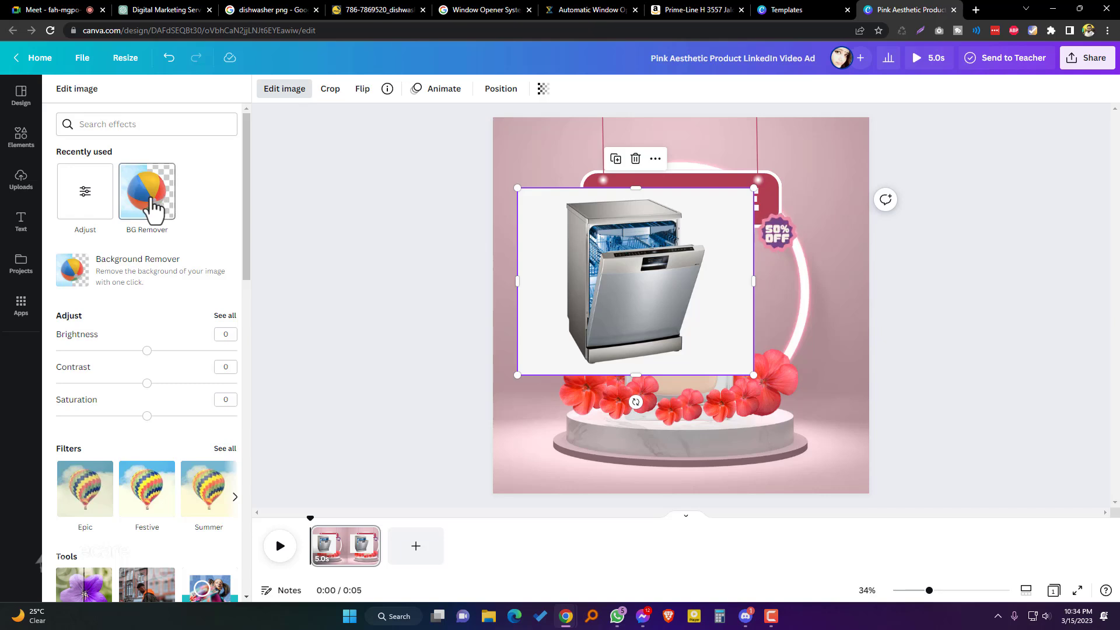
{"action": "left_click", "coordinate": [149, 198]}
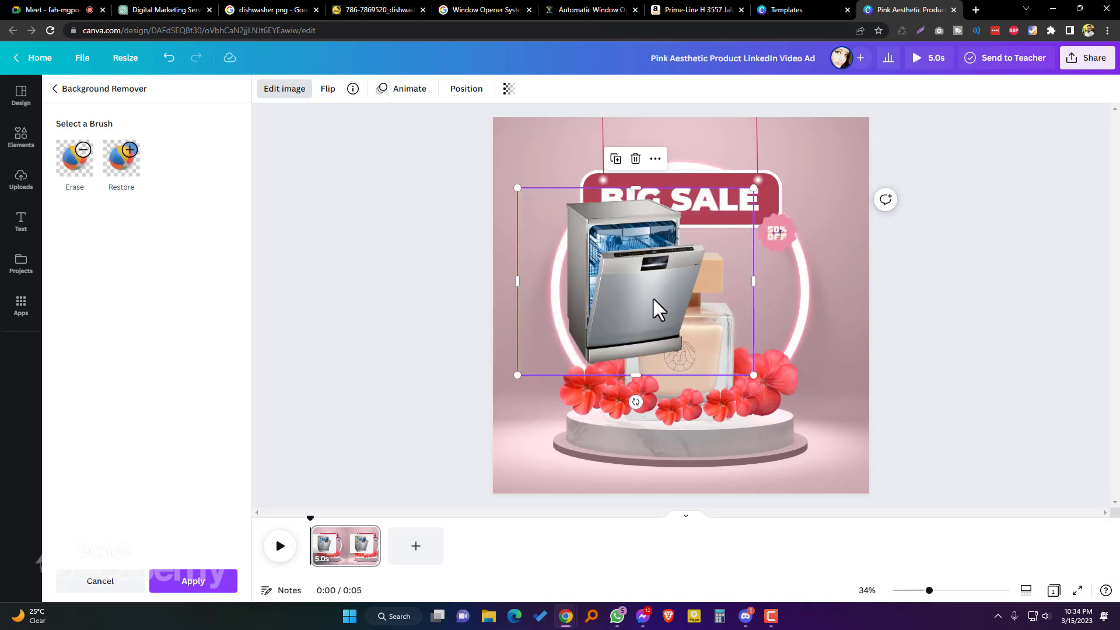
Step: Move the dishwasher off the perfume bottle and delete the bottle from the design
{"action": "left_click_drag", "start_coordinate": [622, 300], "coordinate": [733, 347]}
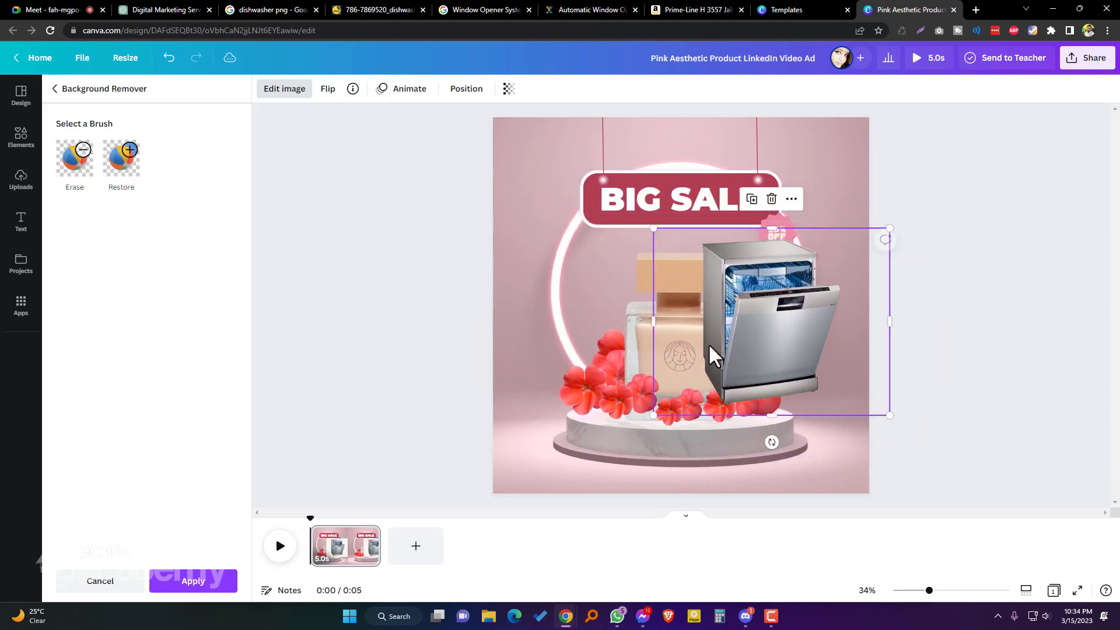
{"action": "left_click_drag", "start_coordinate": [649, 349], "coordinate": [633, 270]}
{"action": "mouse_move", "coordinate": [625, 316]}
{"action": "left_mouse_down"}
{"action": "mouse_move", "coordinate": [568, 315]}
{"action": "mouse_move", "coordinate": [609, 320]}
{"action": "left_mouse_up"}
{"action": "key", "text": "Delete"}
{"action": "left_click", "coordinate": [674, 369]}
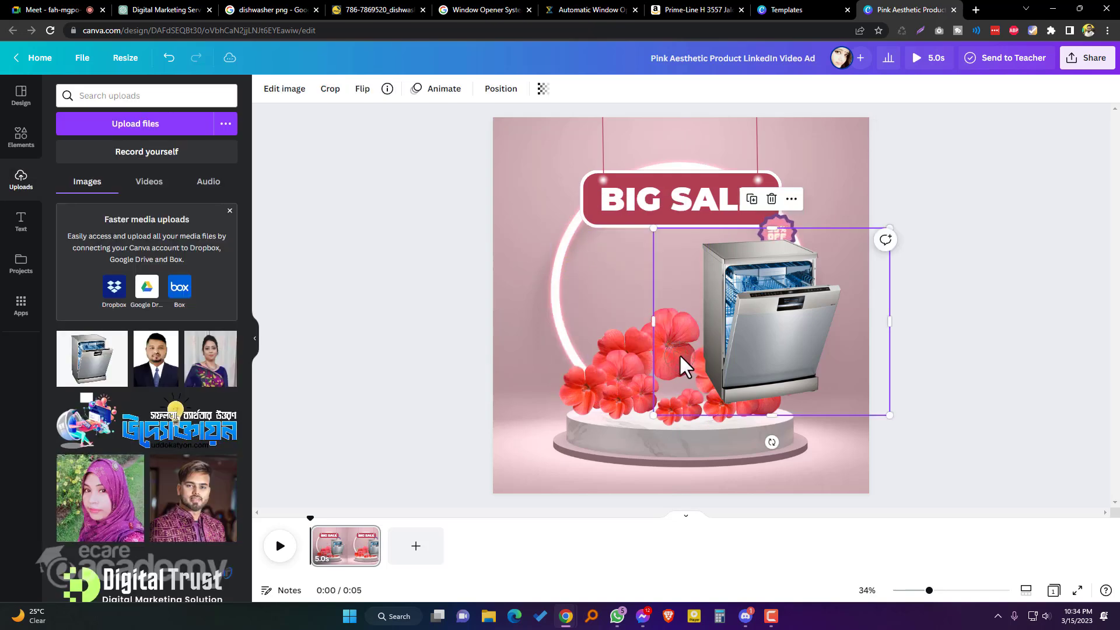
Step: Enlarge the dishwasher image and centre it on the marble podium beneath the BIG SALE sign
{"action": "left_click_drag", "start_coordinate": [747, 351], "coordinate": [655, 358]}
{"action": "left_click_drag", "start_coordinate": [565, 246], "coordinate": [519, 209]}
{"action": "left_click_drag", "start_coordinate": [676, 336], "coordinate": [719, 344]}
Step: Send the dishwasher image backward in the layer order until it sits behind the red flowers
{"action": "right_click", "coordinate": [688, 339]}
{"action": "left_click", "coordinate": [649, 333]}
{"action": "right_click", "coordinate": [683, 330]}
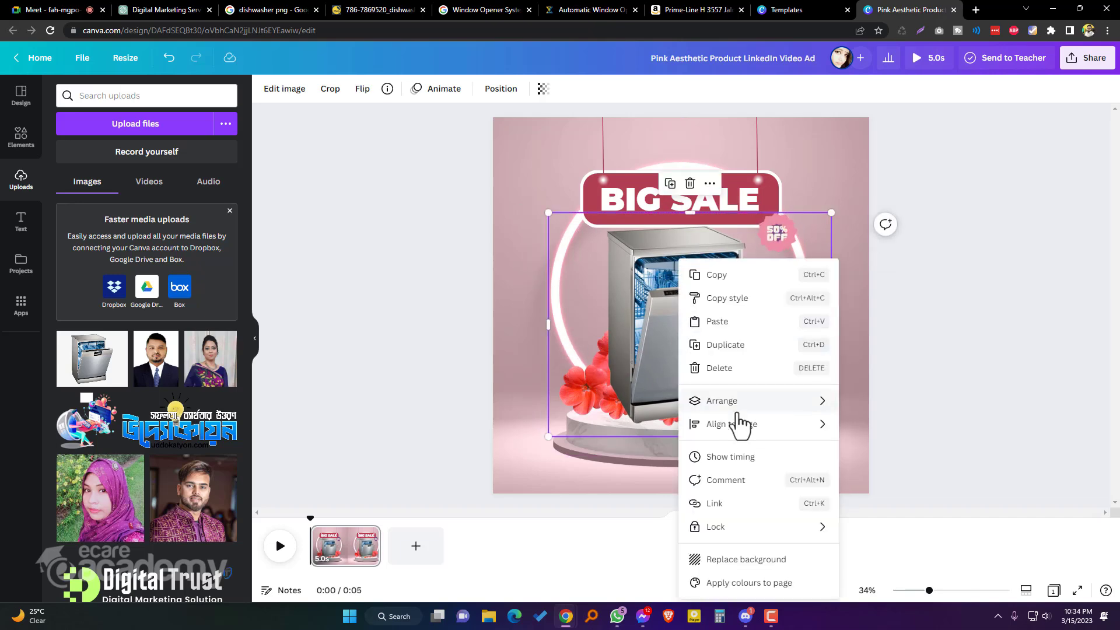
{"action": "mouse_move", "coordinate": [752, 403]}
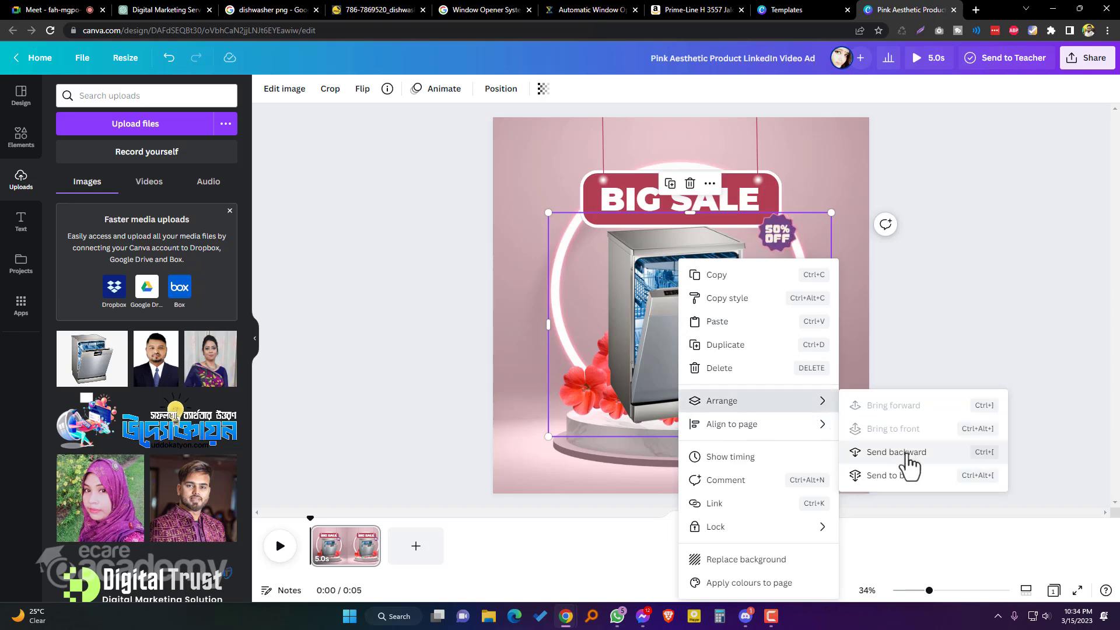
{"action": "left_click", "coordinate": [636, 326]}
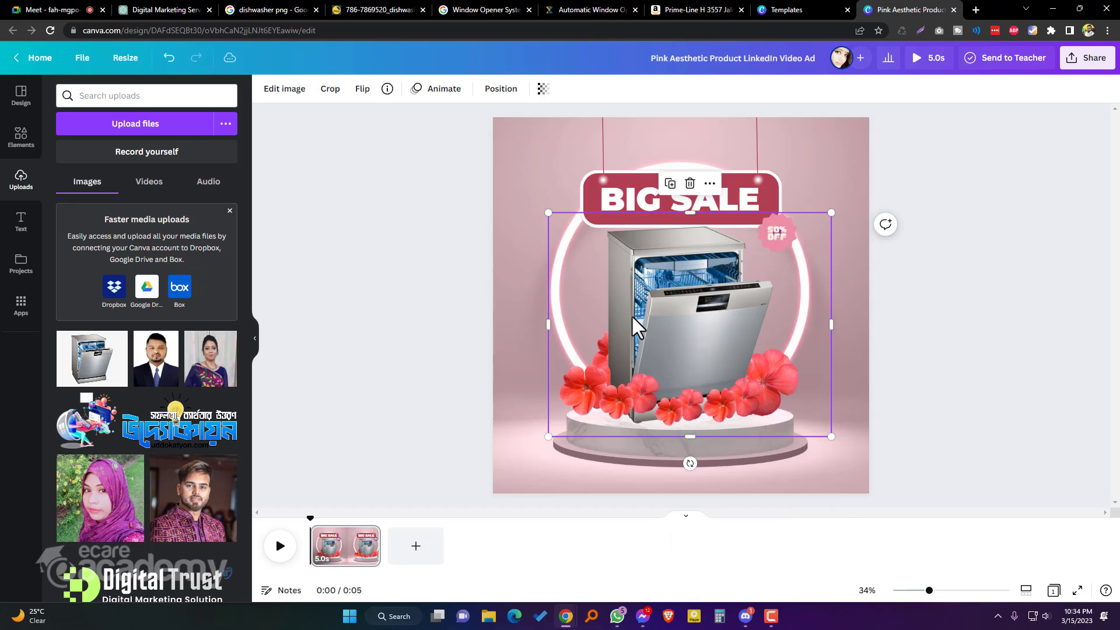
Step: Enlarge the dishwasher slightly, adjust its position on the podium and deselect it
{"action": "left_click_drag", "start_coordinate": [678, 340], "coordinate": [686, 339]}
{"action": "left_click_drag", "start_coordinate": [555, 212], "coordinate": [529, 195]}
{"action": "left_click_drag", "start_coordinate": [654, 315], "coordinate": [661, 320]}
{"action": "left_click", "coordinate": [1004, 443]}
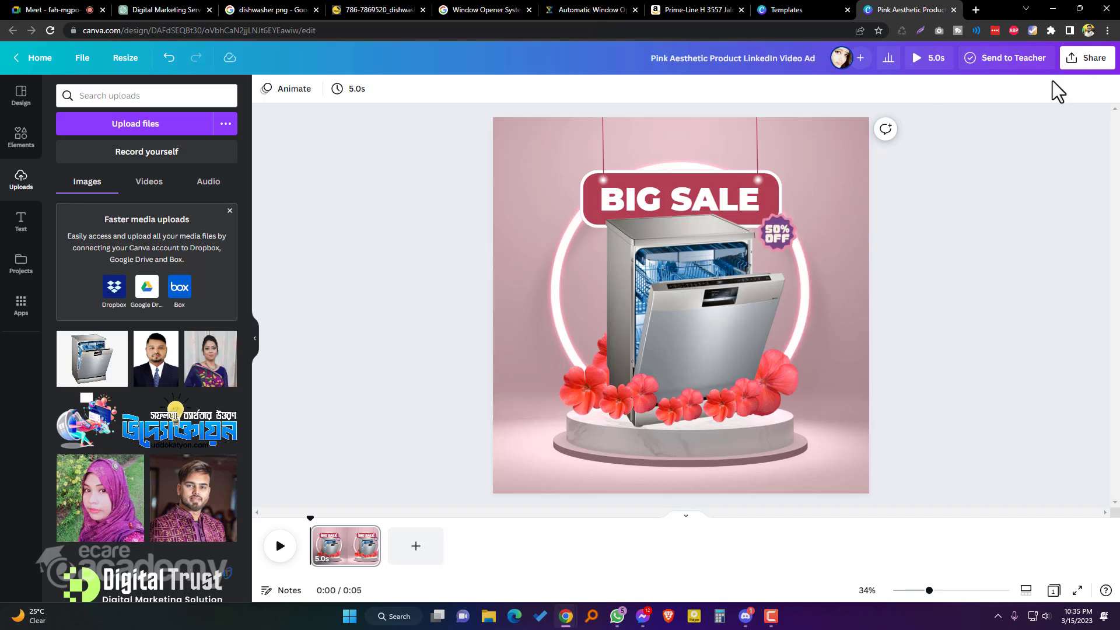
Step: Review the layer-order options for the dishwasher image and deselect it
{"action": "left_click", "coordinate": [714, 358]}
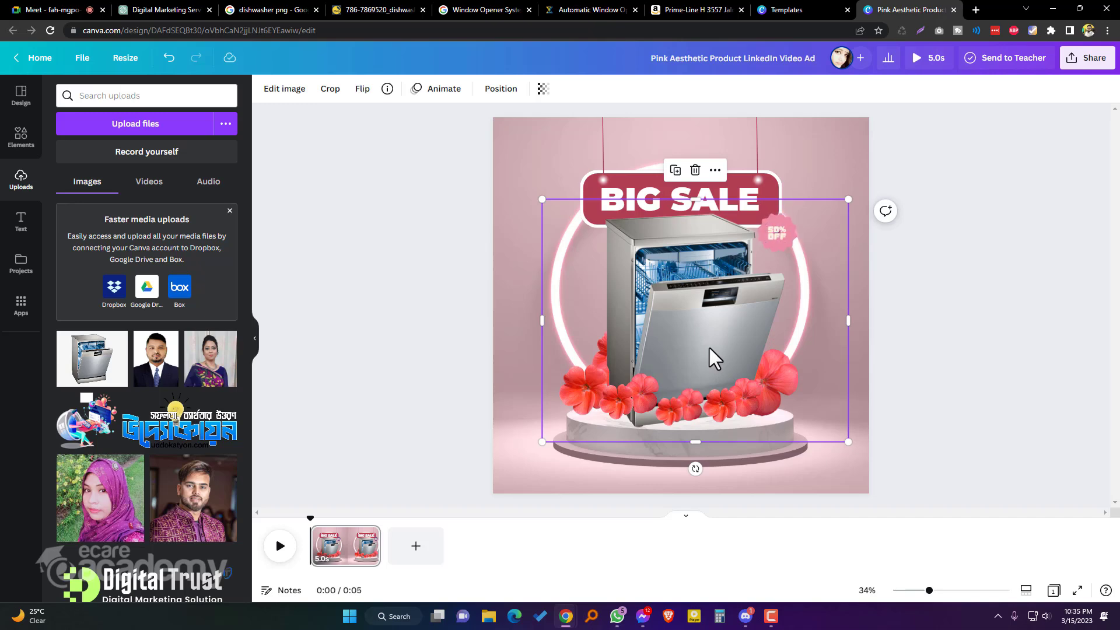
{"action": "right_click", "coordinate": [753, 330]}
{"action": "mouse_move", "coordinate": [837, 402]}
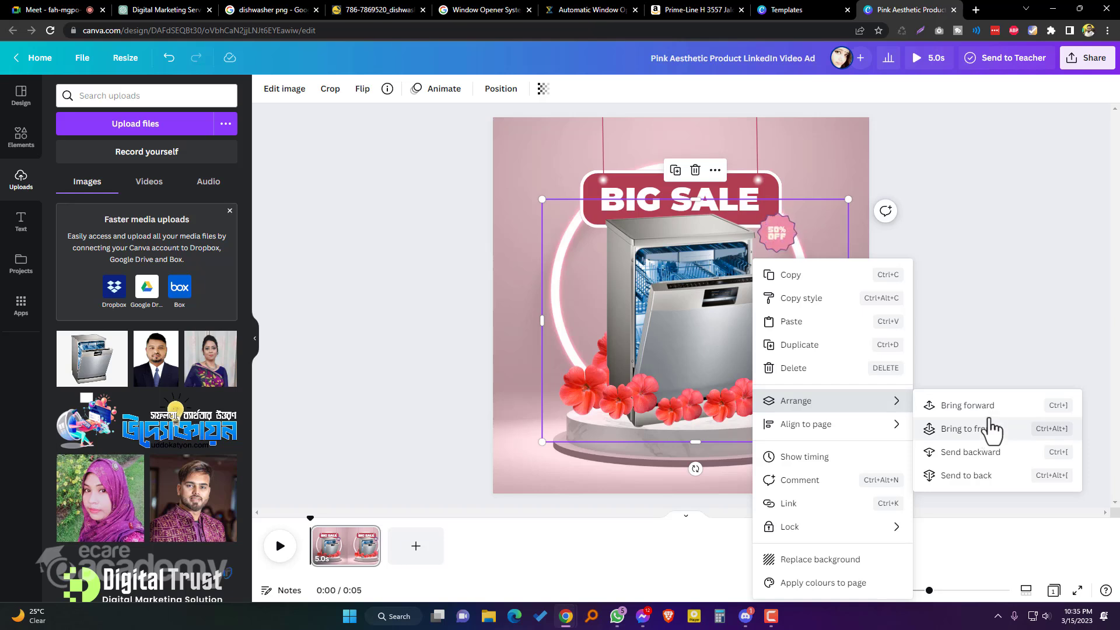
{"action": "left_click", "coordinate": [990, 415]}
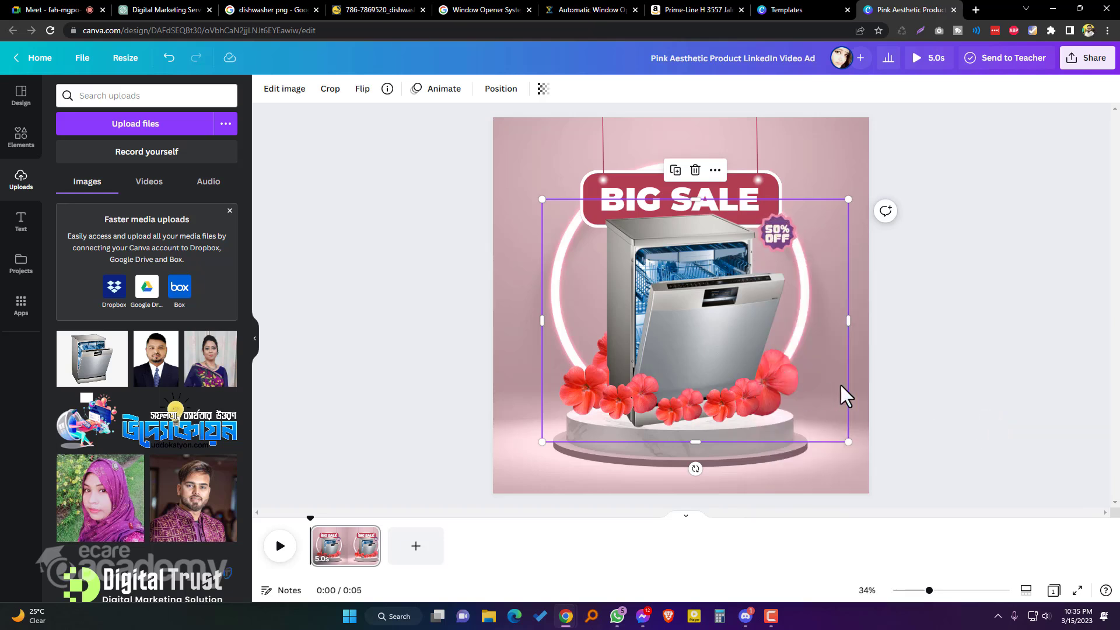
{"action": "left_click", "coordinate": [990, 358]}
Step: Download the finished design as an MP4 video at the original 1,920 × 1,920 px quality
{"action": "left_click", "coordinate": [1073, 70]}
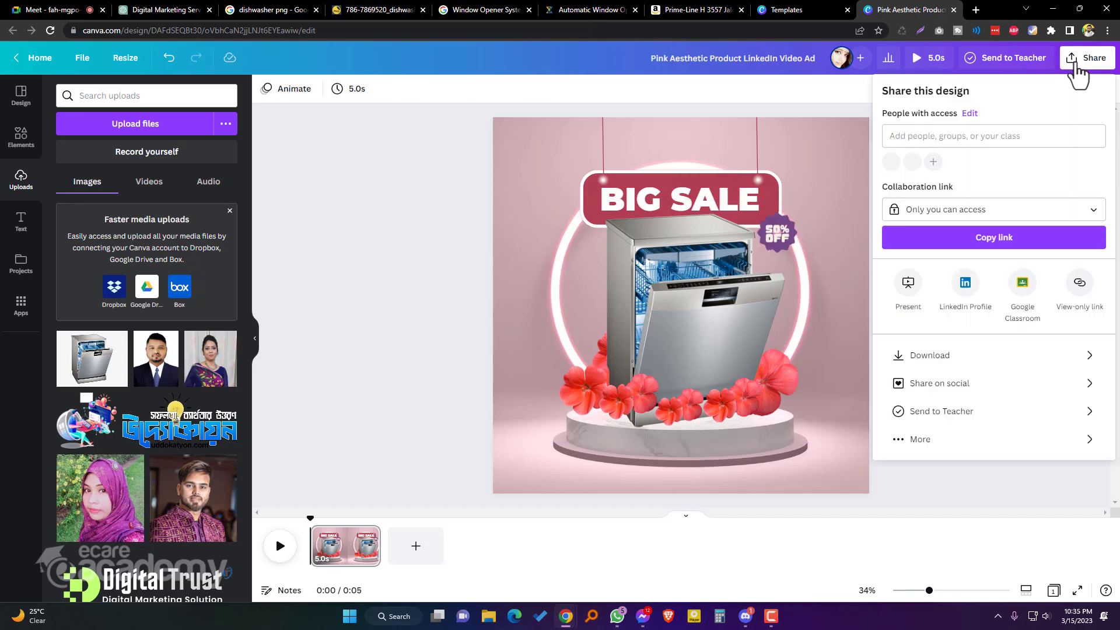
{"action": "left_click", "coordinate": [957, 356]}
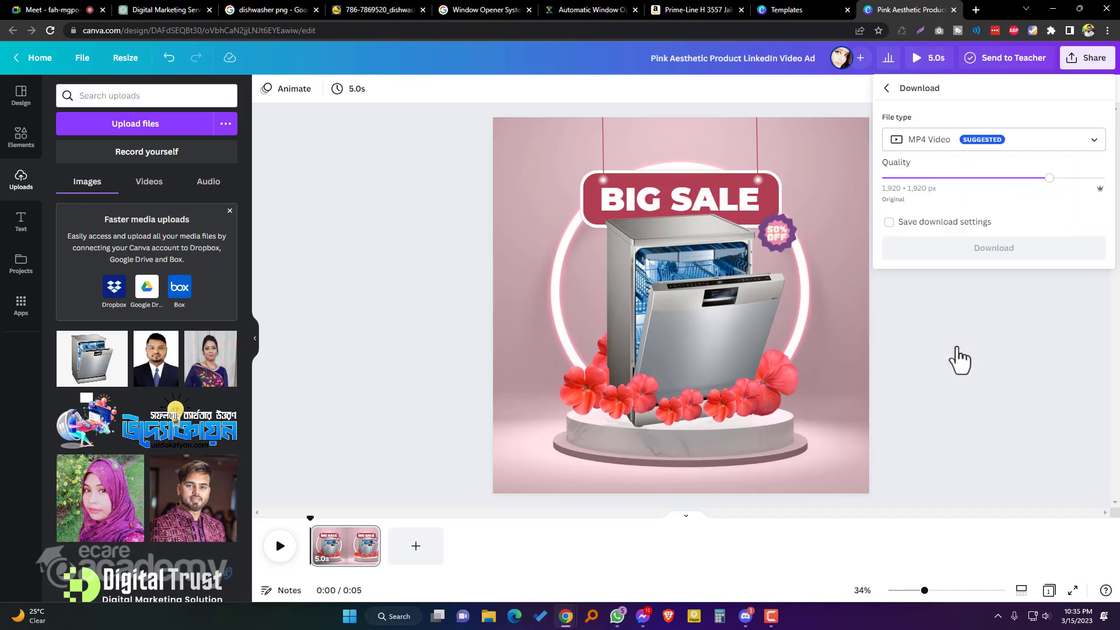
{"action": "left_click", "coordinate": [1003, 252]}
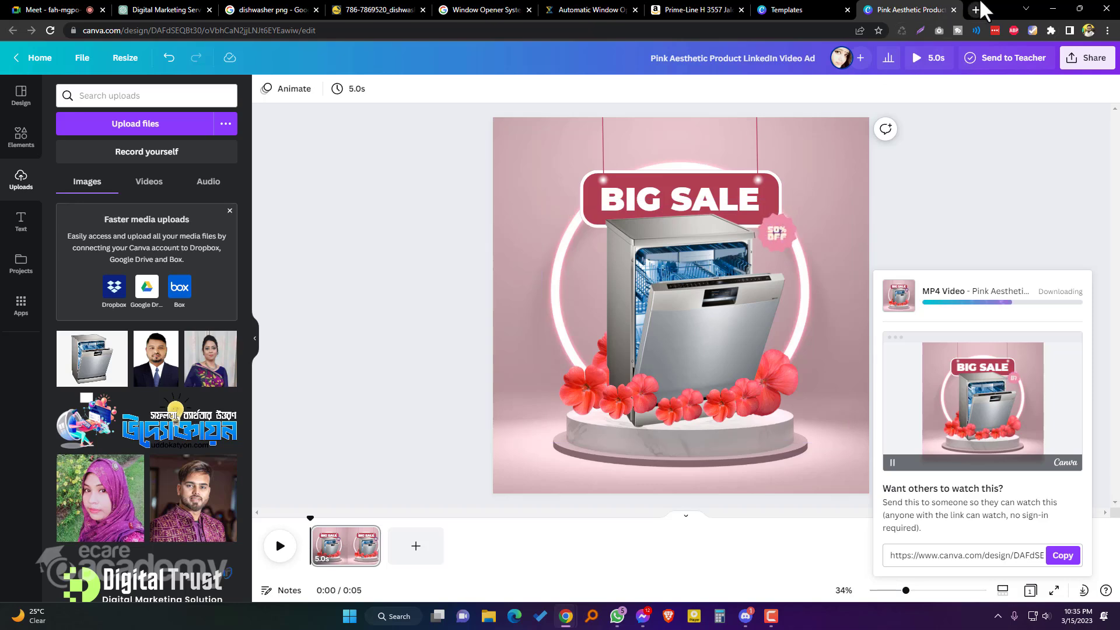
Step: Open the LinkedIn home page in a new browser tab
{"action": "left_click", "coordinate": [975, 10]}
{"action": "type", "text": "like"}
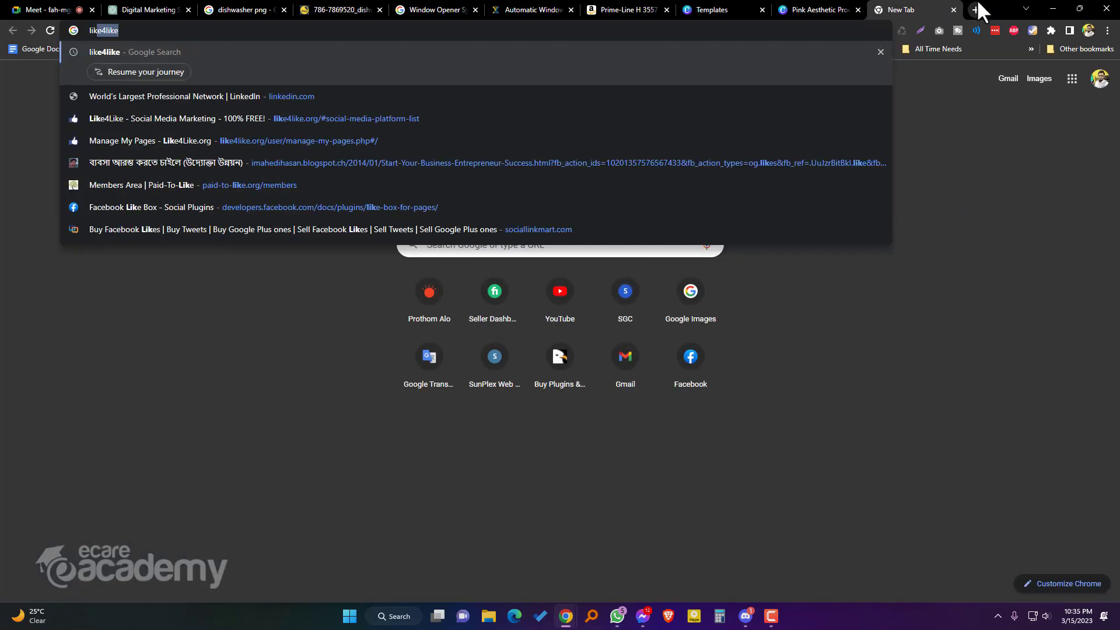
{"action": "key", "text": "BackSpace"}
{"action": "key", "text": "BackSpace"}
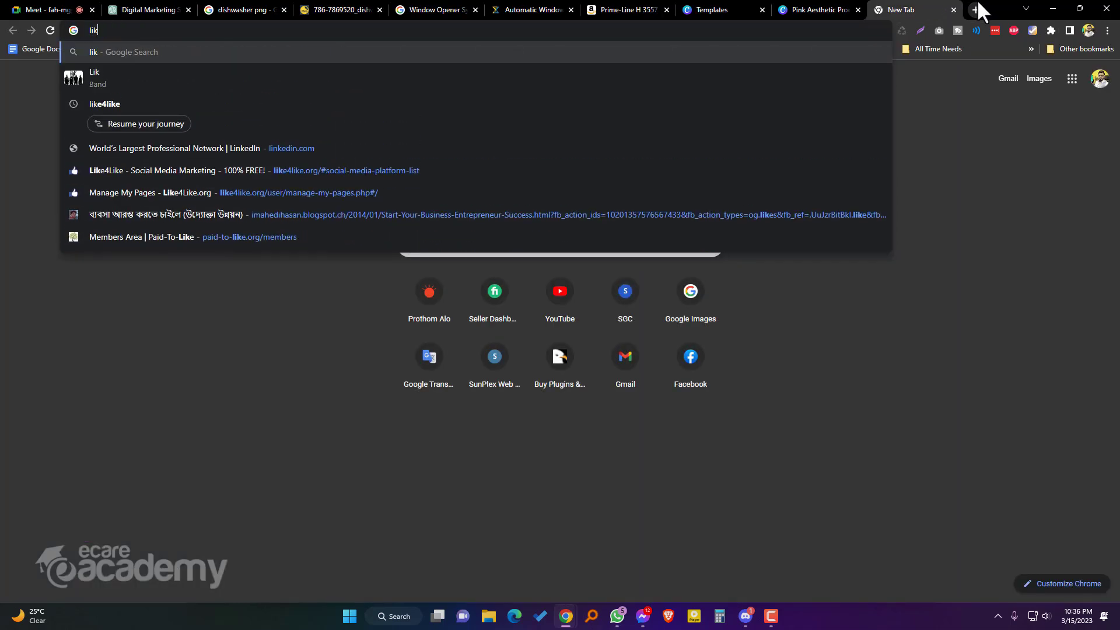
{"action": "type", "text": "e"}
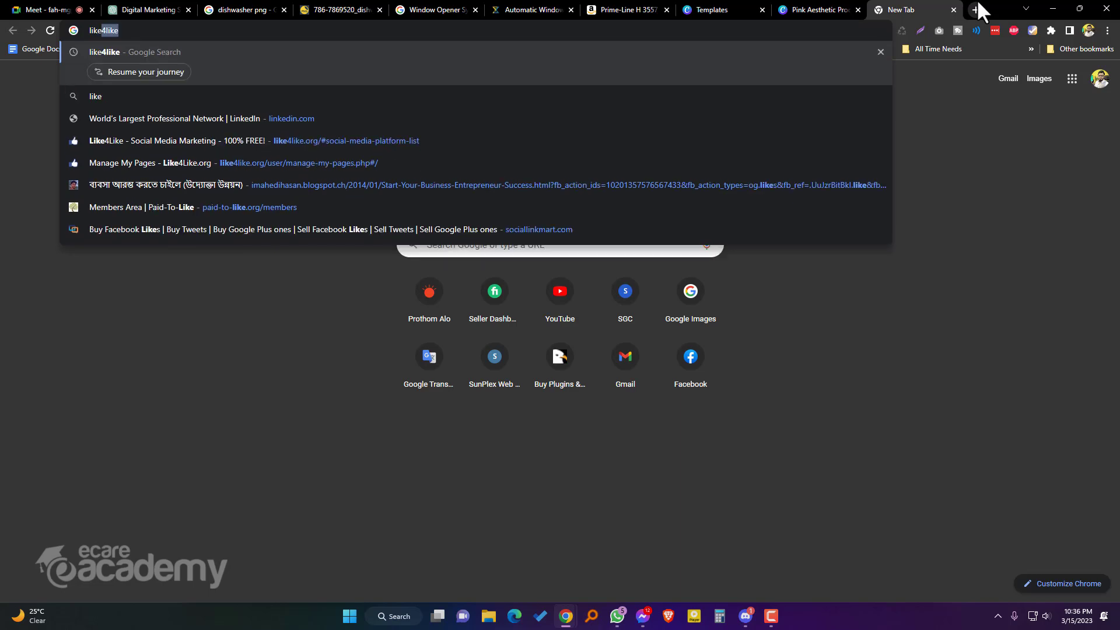
{"action": "key", "text": "Down"}
{"action": "key", "text": "Down"}
{"action": "key", "text": "Return"}
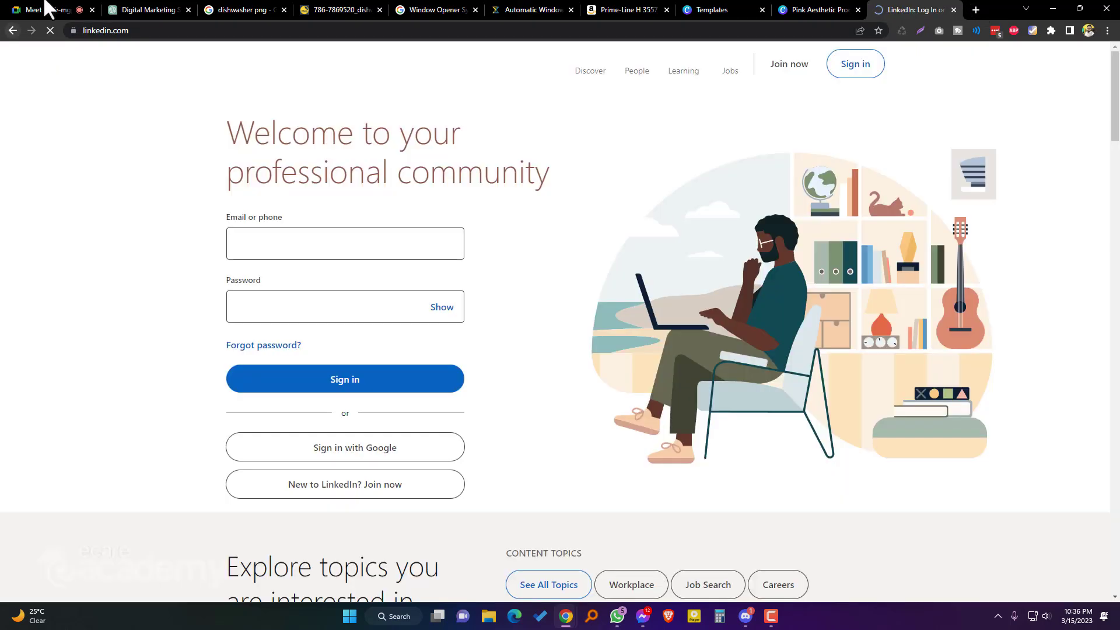
Step: Switch to the ChatGPT conversation and begin a new prompt with "write ads description"
{"action": "left_click", "coordinate": [163, 10]}
{"action": "left_click", "coordinate": [245, 10]}
{"action": "left_click", "coordinate": [339, 10]}
{"action": "left_click", "coordinate": [148, 10]}
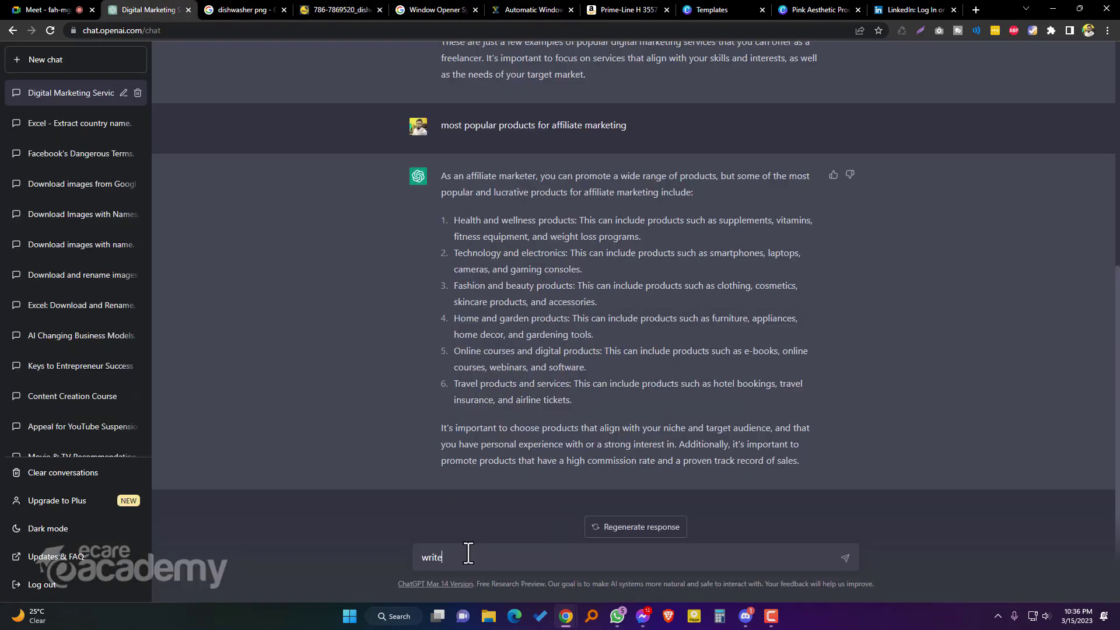
{"action": "left_click", "coordinate": [468, 553]}
{"action": "type", "text": "write ads description"}
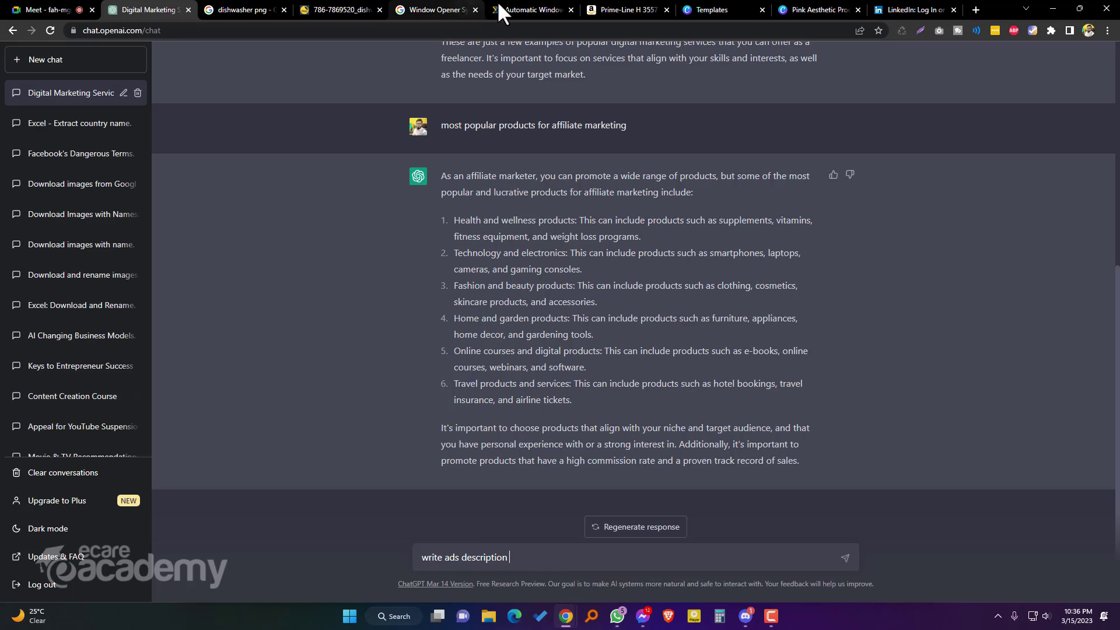
Step: Search Google Images for "boch dishwasher" and switch to the results for the corrected spelling "bosch dishwasher"
{"action": "left_click", "coordinate": [975, 8]}
{"action": "left_click", "coordinate": [248, 10]}
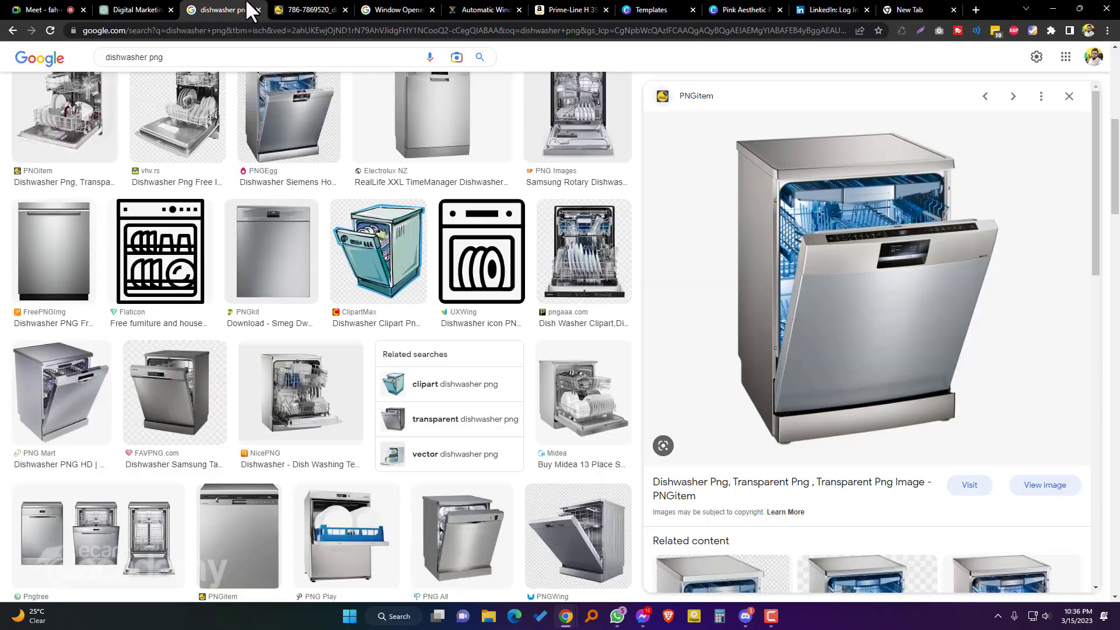
{"action": "left_click", "coordinate": [108, 56]}
{"action": "key", "text": "ctrl+a"}
{"action": "type", "text": "boc"}
{"action": "key", "text": "Down"}
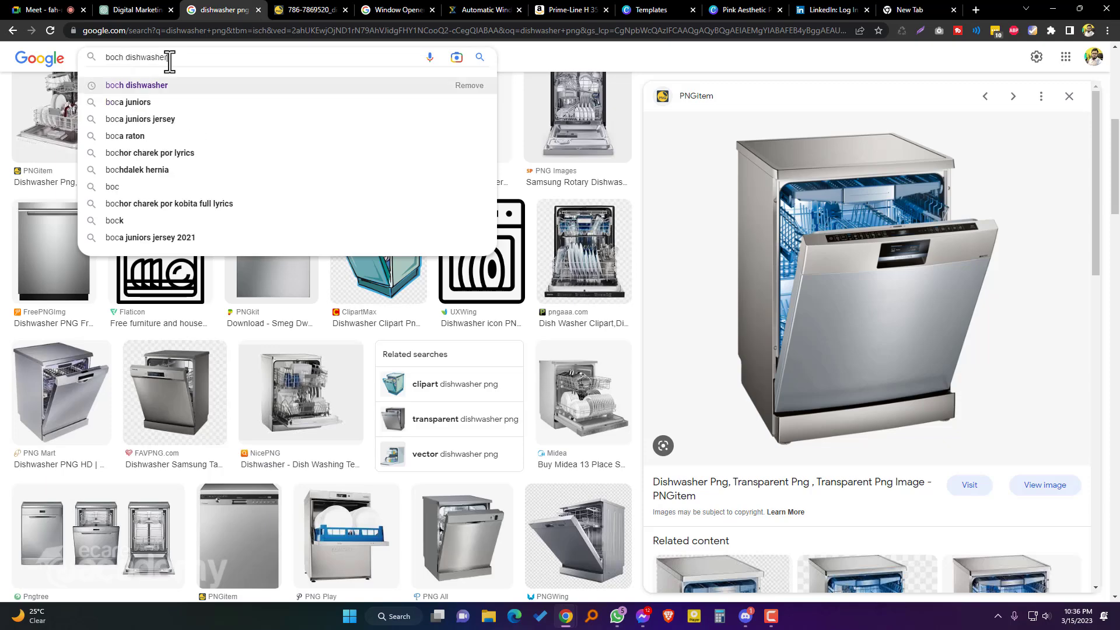
{"action": "key", "text": "Return"}
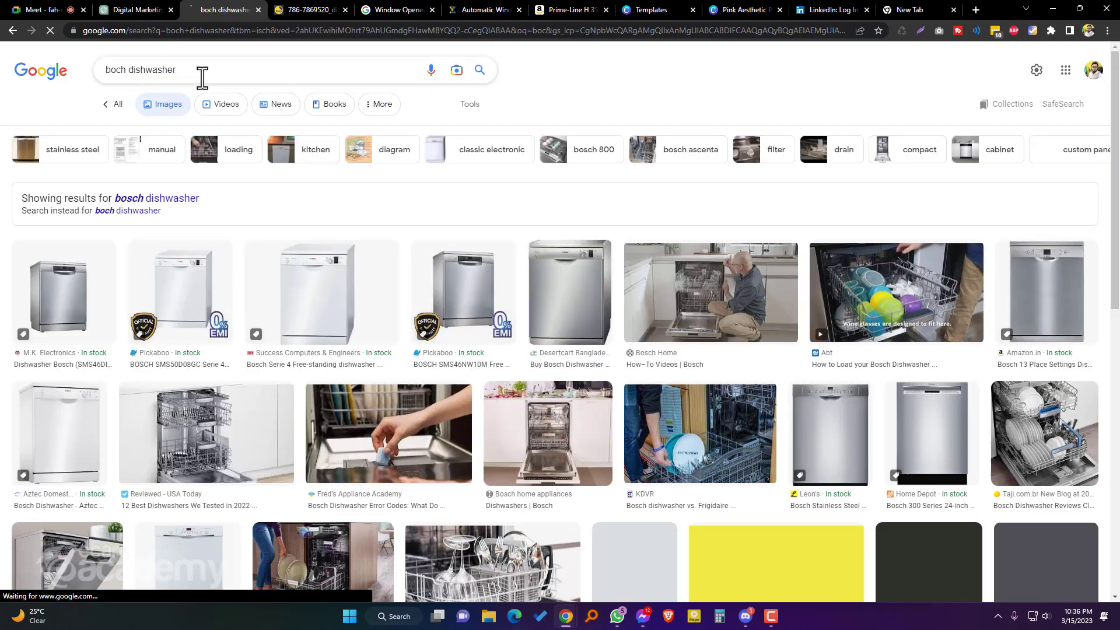
{"action": "left_click_drag", "start_coordinate": [202, 77], "coordinate": [88, 76]}
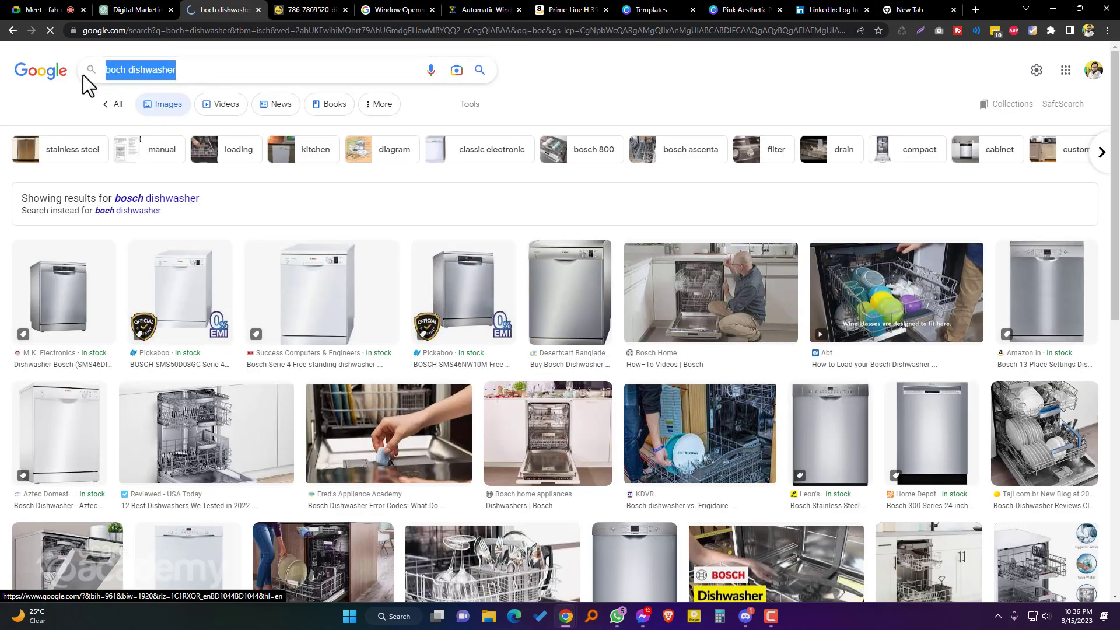
{"action": "left_click", "coordinate": [174, 198]}
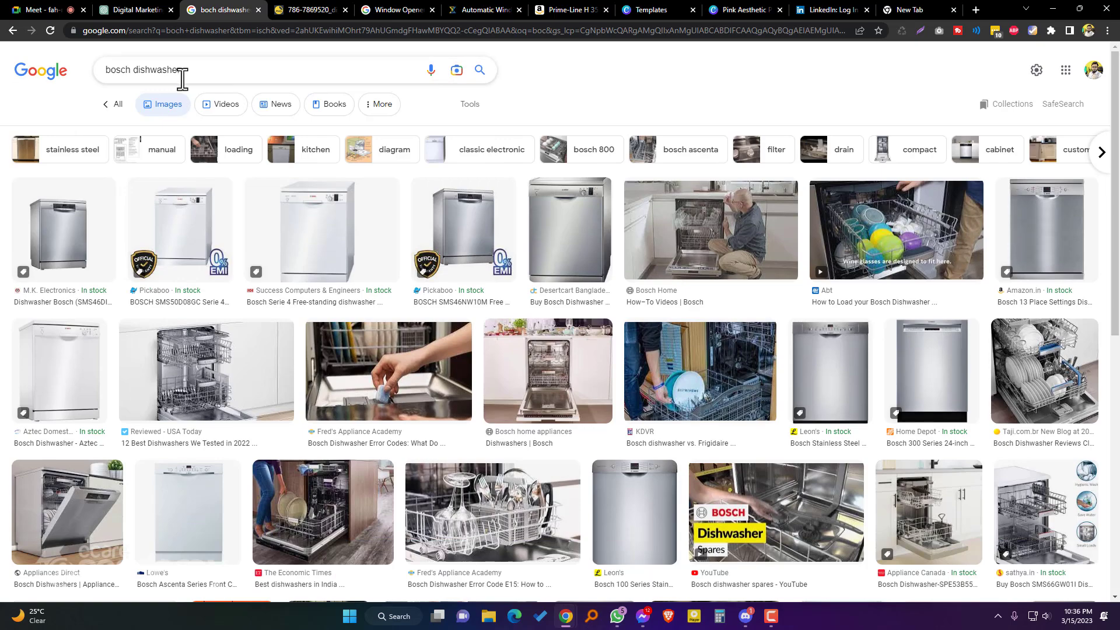
{"action": "left_click_drag", "start_coordinate": [189, 71], "coordinate": [42, 76]}
{"action": "left_click", "coordinate": [36, 100]}
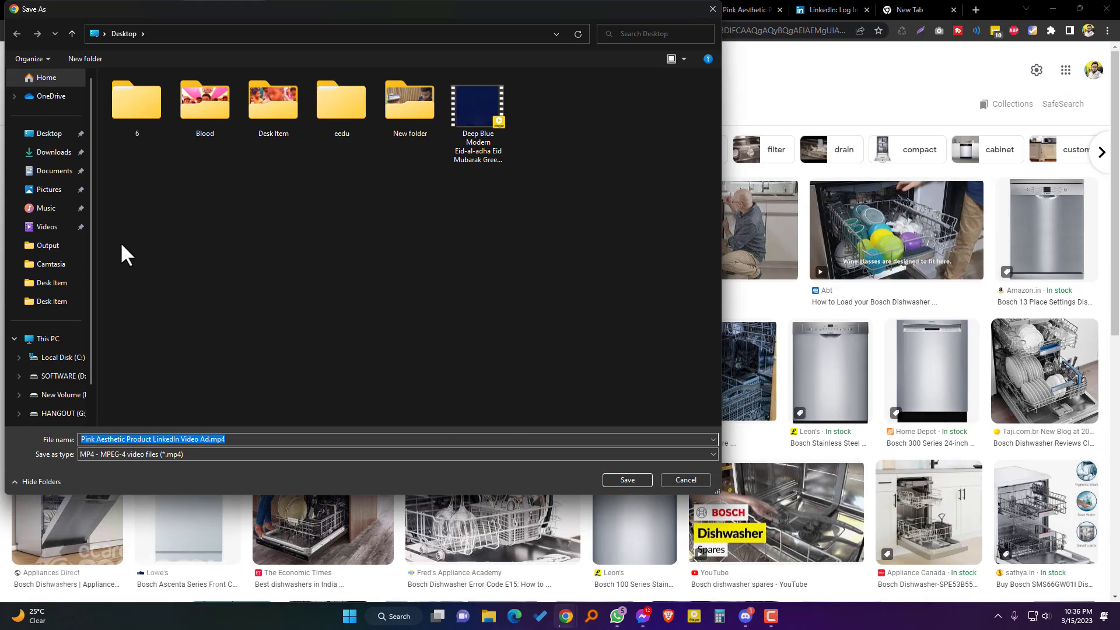
Step: Save the downloaded video to the Desktop as Pink Aesthetic Product LinkedIn Video Ad.mp4
{"action": "left_click", "coordinate": [626, 479]}
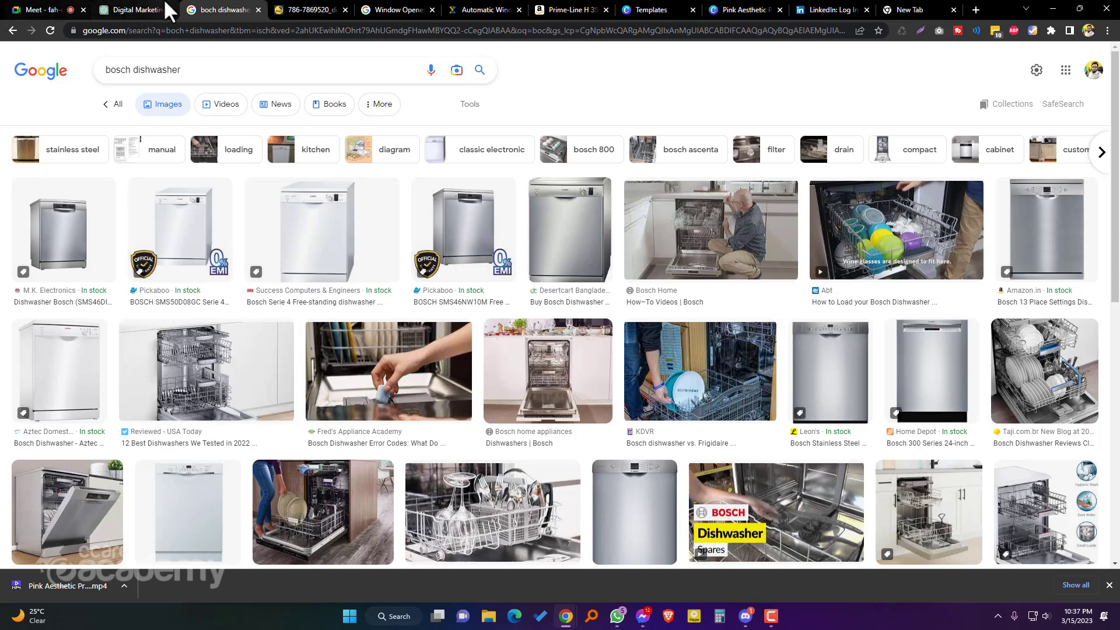
Step: Complete the ChatGPT prompt as "write ads description bosch dishwasher for linkedin" and submit it
{"action": "left_click", "coordinate": [146, 10]}
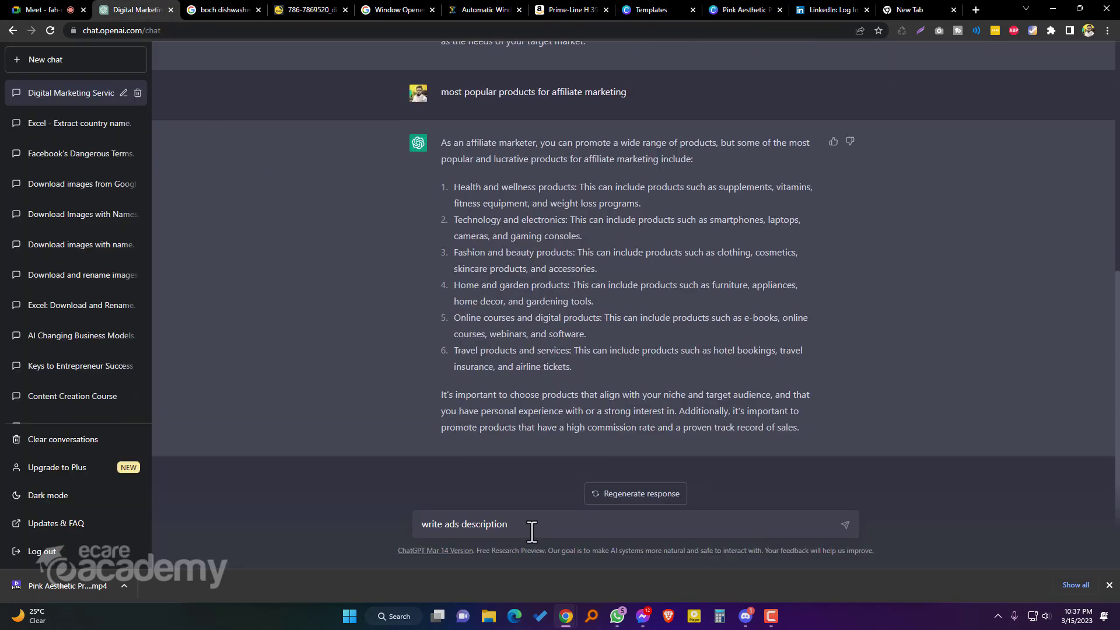
{"action": "type", "text": "bosch dishwasher for"}
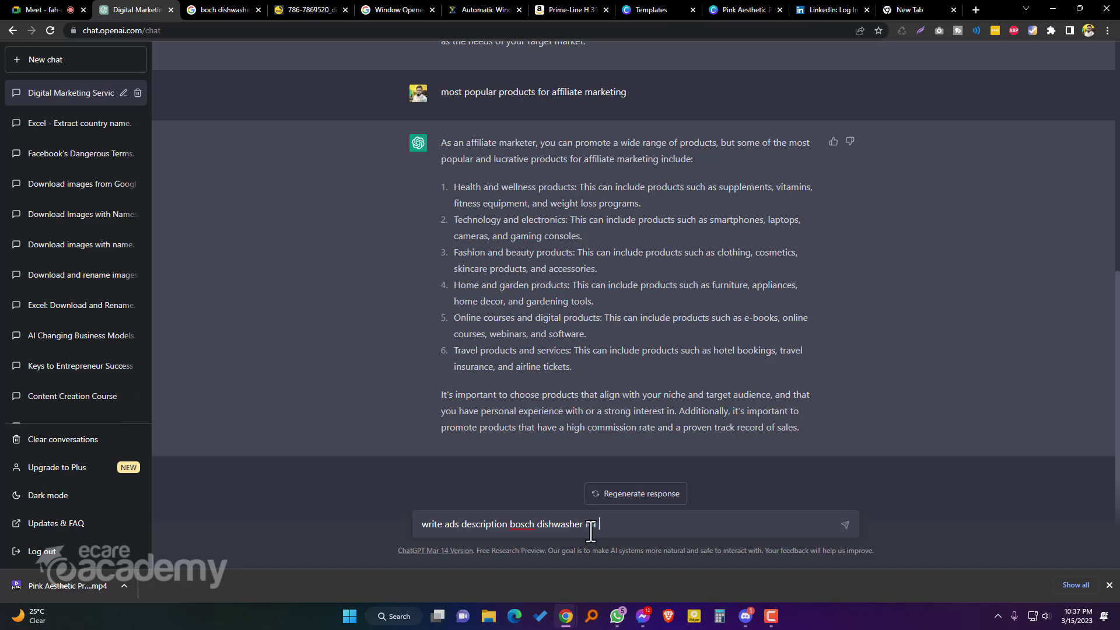
{"action": "left_click", "coordinate": [846, 10]}
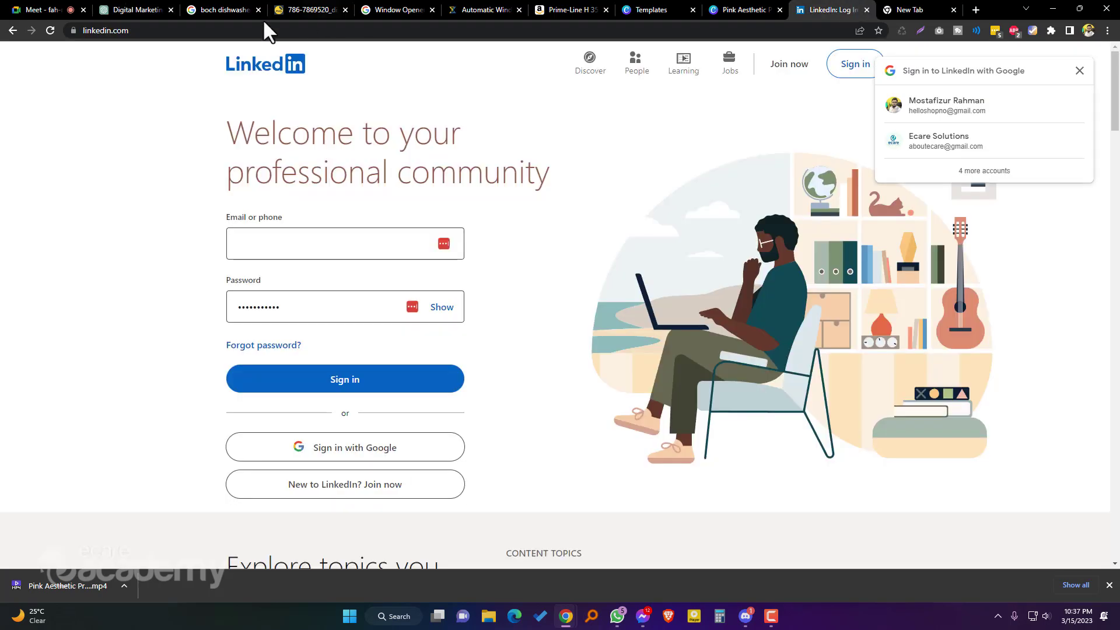
{"action": "left_click", "coordinate": [92, 32]}
{"action": "left_click", "coordinate": [43, 9]}
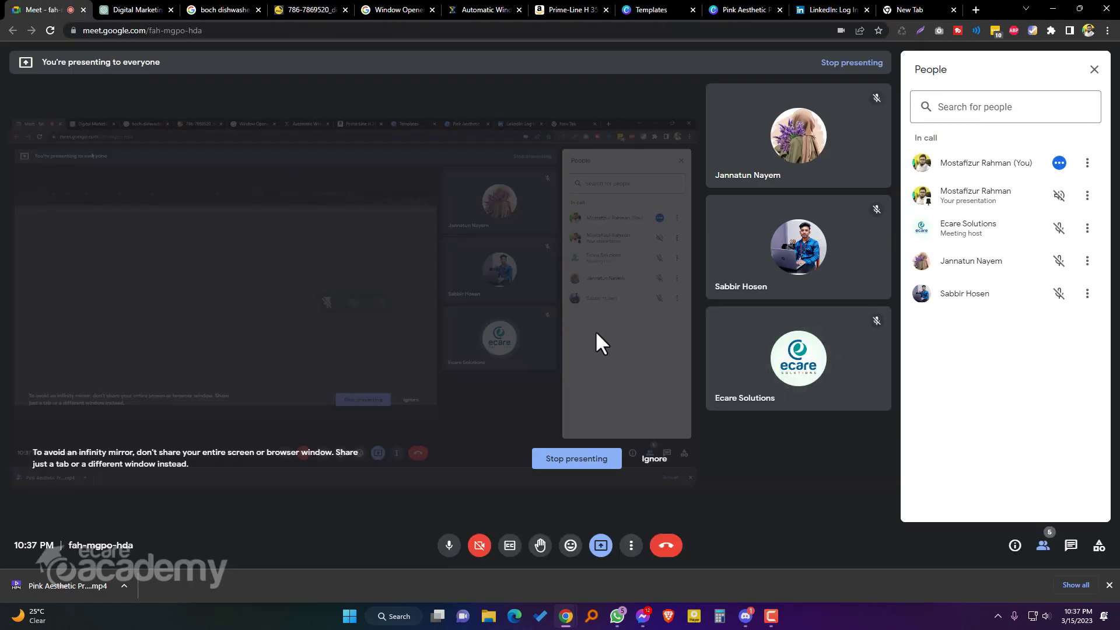
{"action": "left_click", "coordinate": [147, 10]}
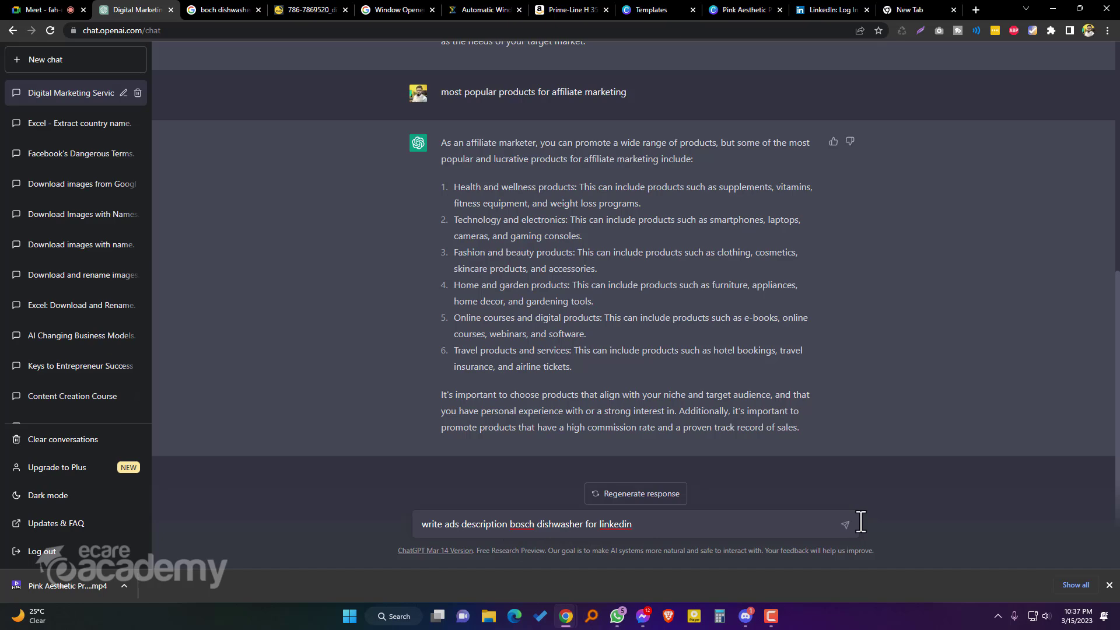
{"action": "key", "text": "Return"}
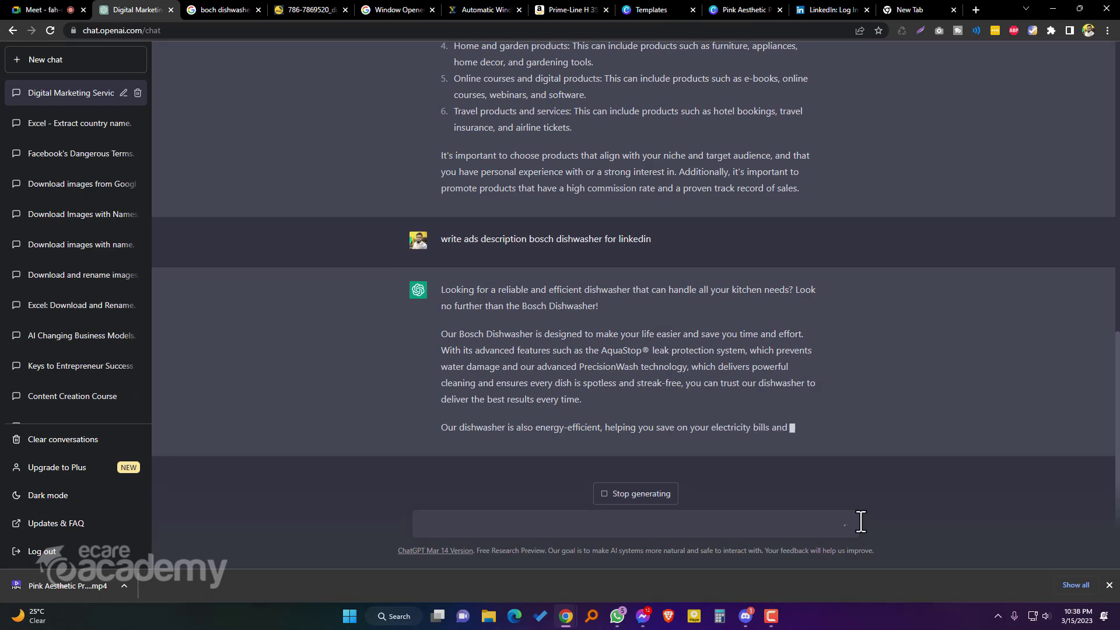
Step: Sign in to LinkedIn with the third listed Google account and start a new post
{"action": "left_click", "coordinate": [828, 10]}
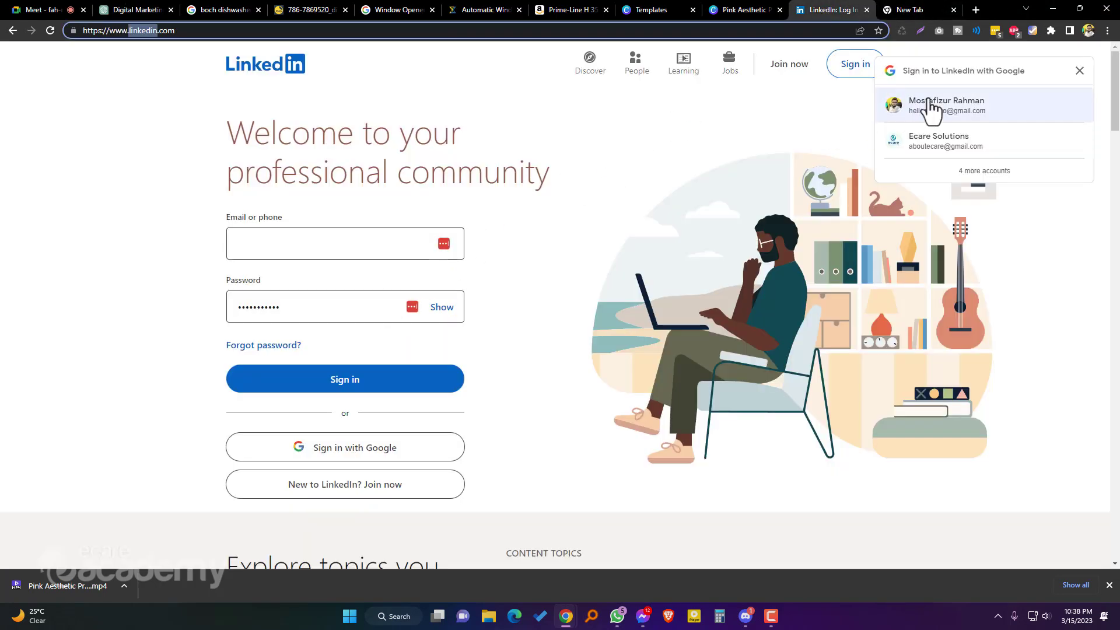
{"action": "left_click", "coordinate": [961, 172]}
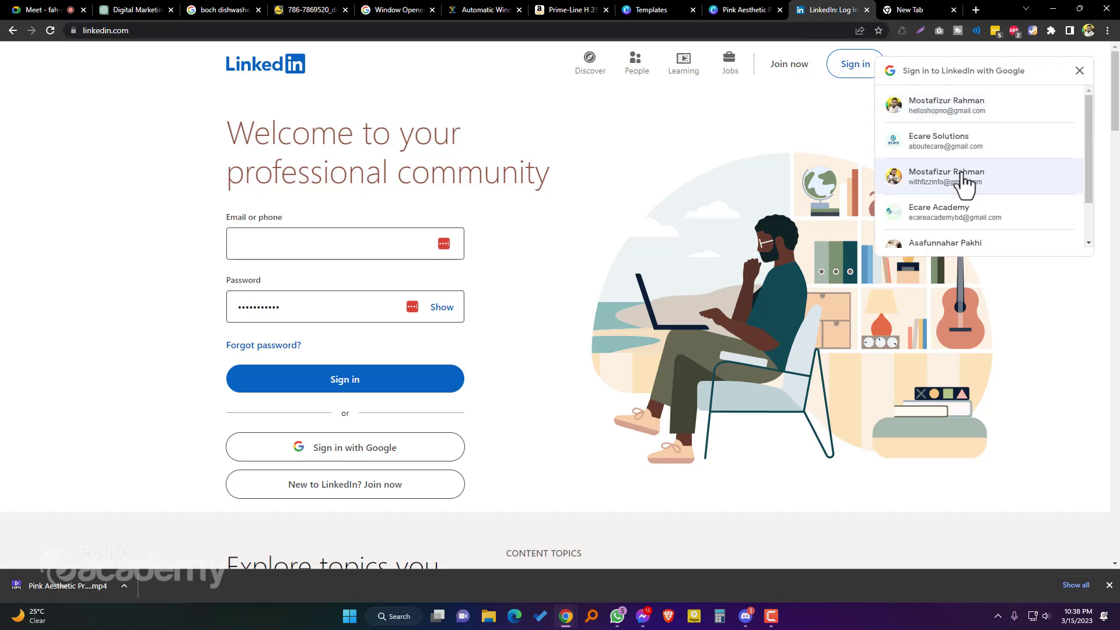
{"action": "left_click", "coordinate": [957, 182]}
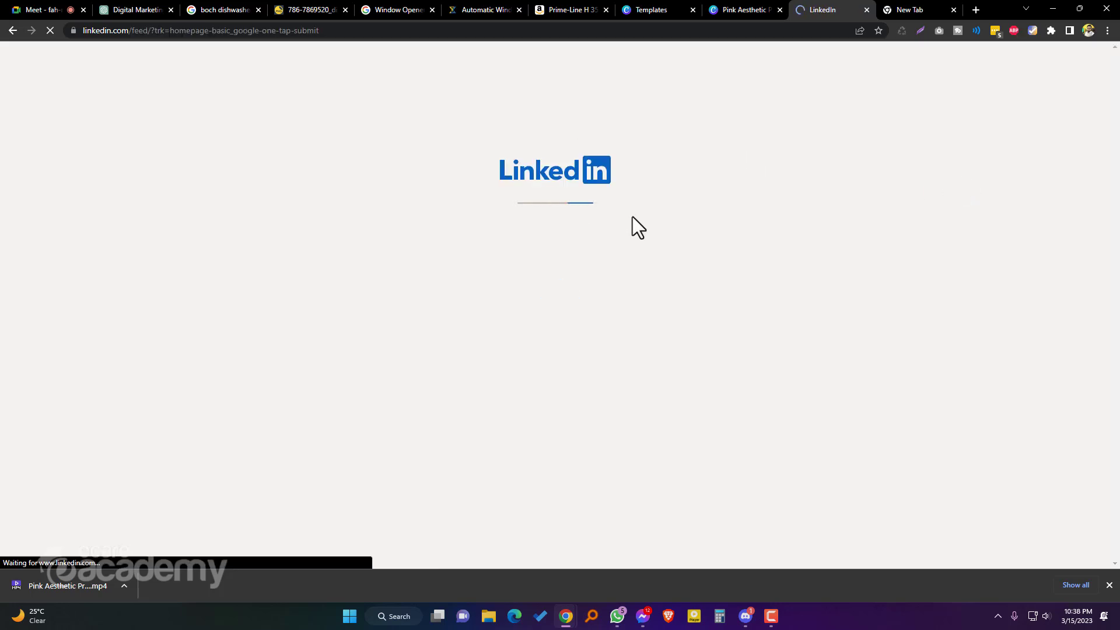
{"action": "left_click", "coordinate": [1108, 584]}
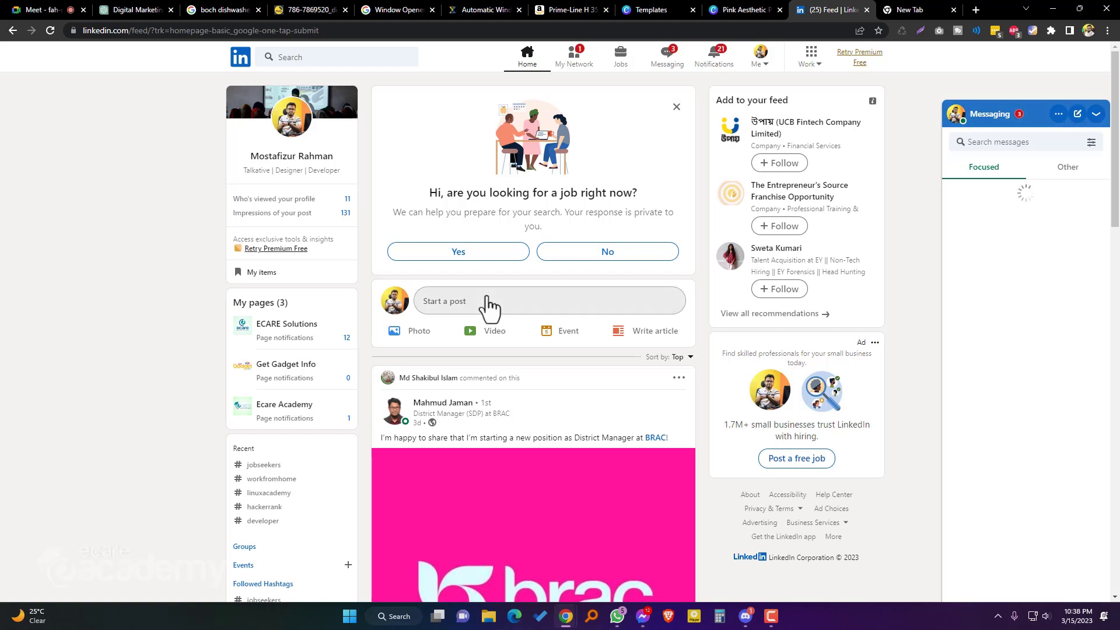
{"action": "left_click", "coordinate": [473, 310]}
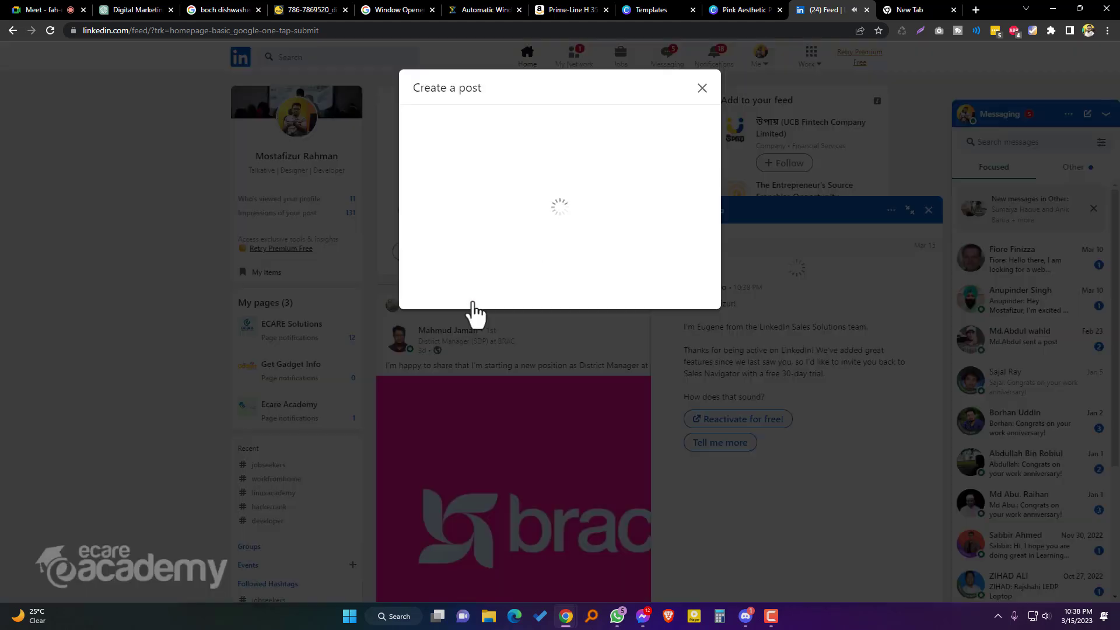
Step: Copy the whole generated Bosch dishwasher ad description from the ChatGPT reply
{"action": "left_click", "coordinate": [151, 11]}
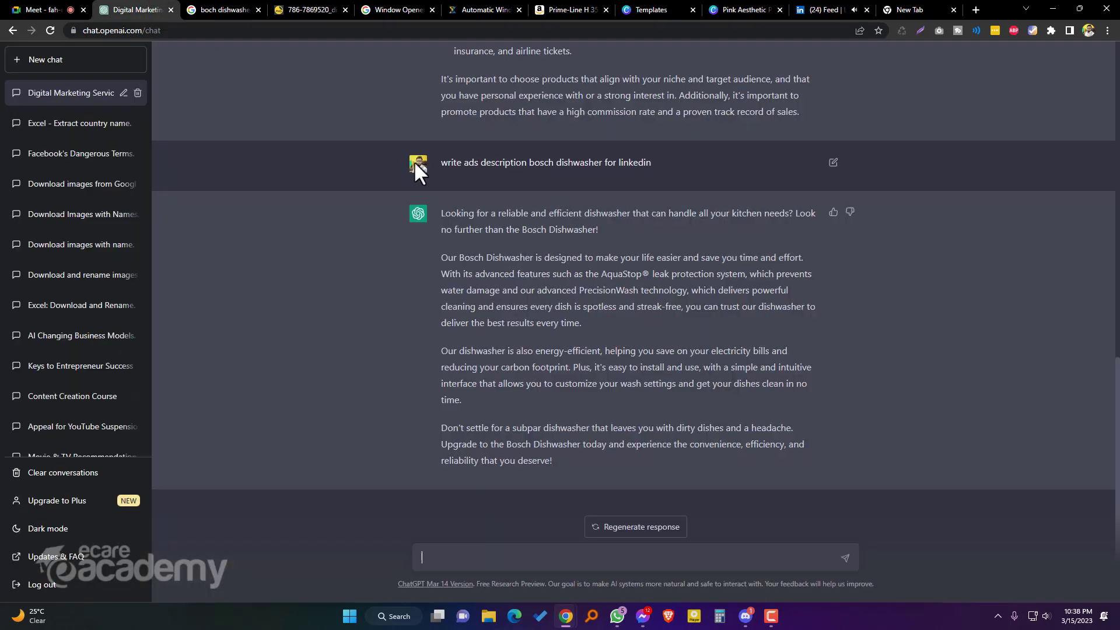
{"action": "left_click_drag", "start_coordinate": [556, 458], "coordinate": [441, 213]}
{"action": "right_click", "coordinate": [447, 221]}
{"action": "left_click", "coordinate": [481, 236]}
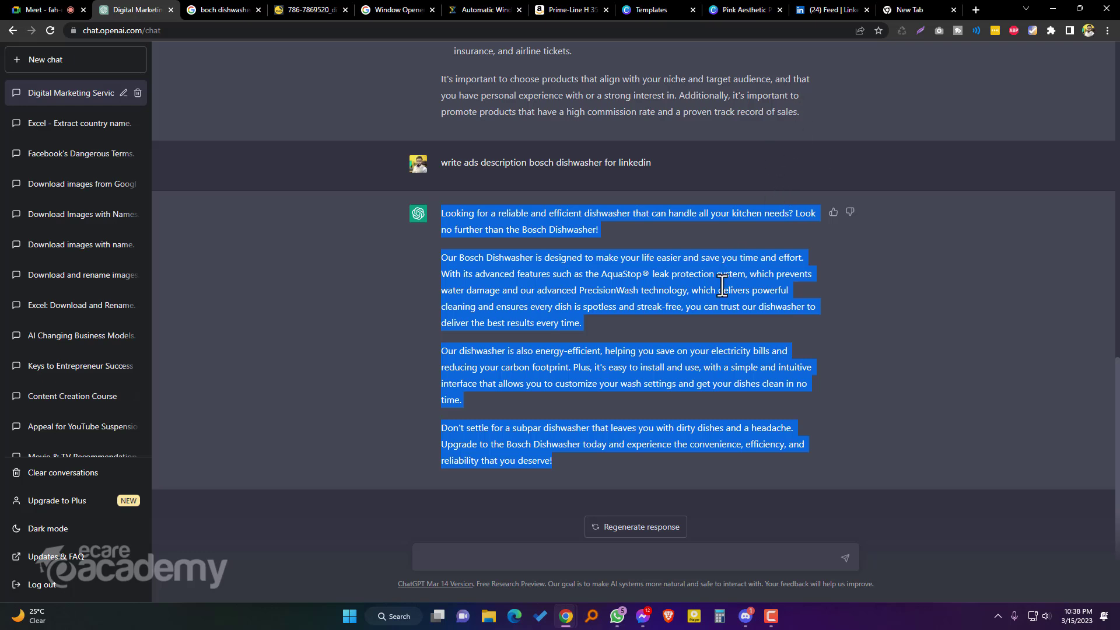
Step: Open app.grammarly.com in a new browser tab and sign in with the first listed Google account
{"action": "left_click", "coordinate": [932, 10]}
{"action": "type", "text": "app"}
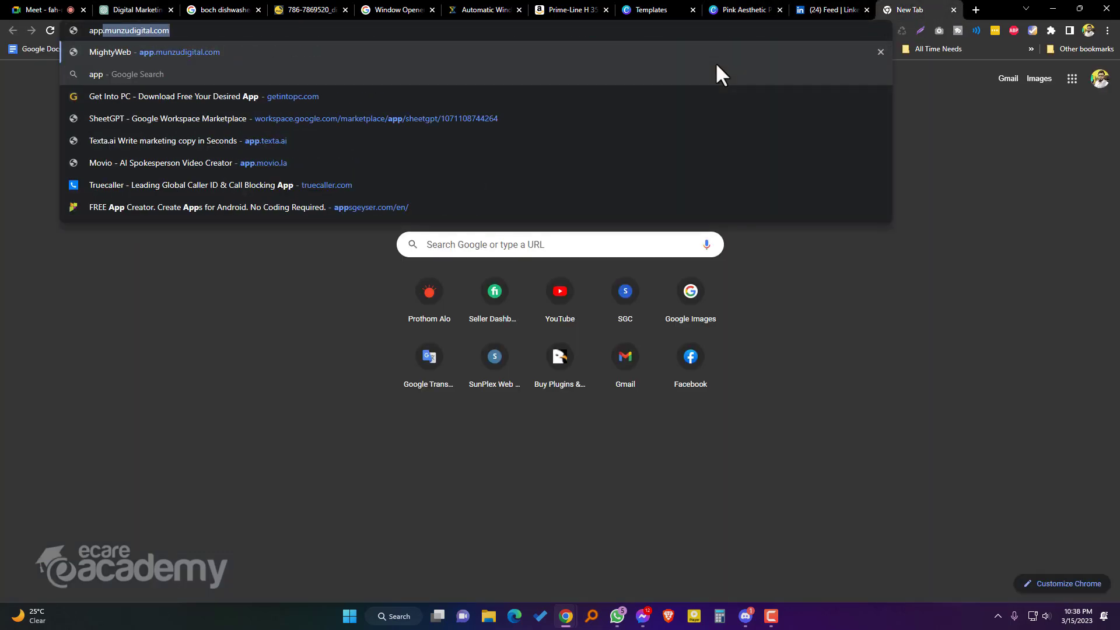
{"action": "type", "text": "s"}
{"action": "key", "text": "BackSpace"}
{"action": "type", "text": ".ra"}
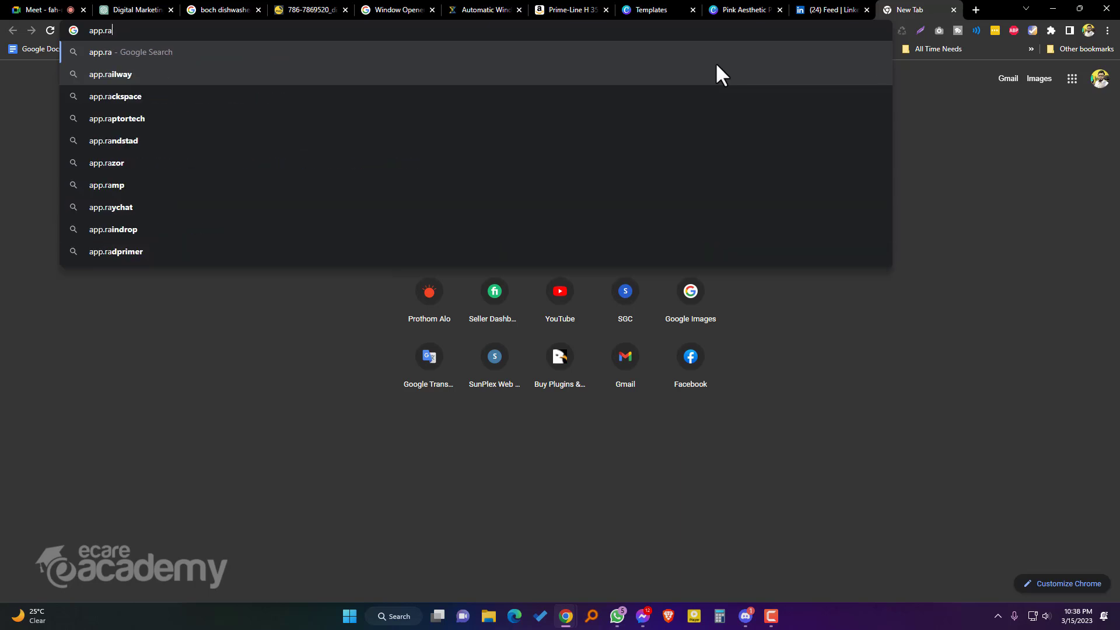
{"action": "key", "text": "BackSpace"}
{"action": "key", "text": "BackSpace"}
{"action": "type", "text": "gra"}
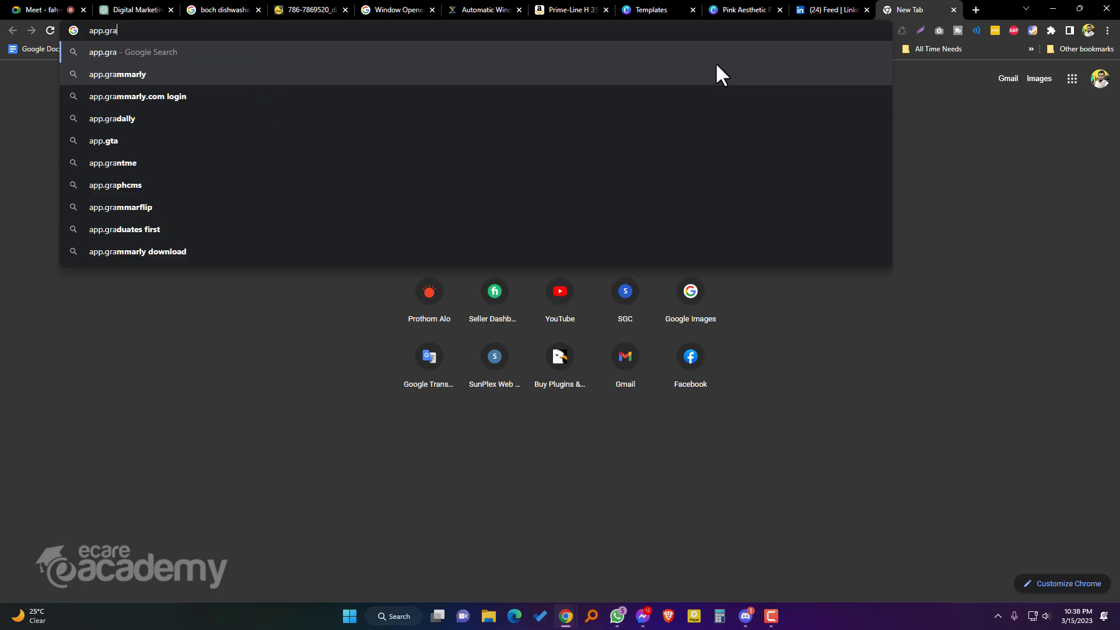
{"action": "key", "text": "Down"}
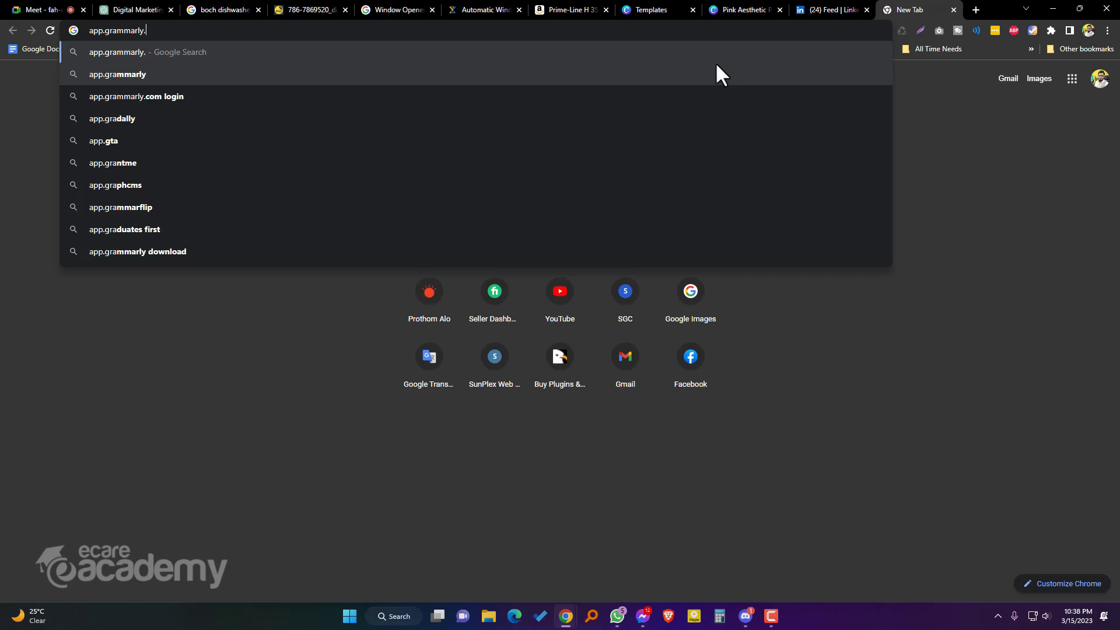
{"action": "type", "text": ".com"}
{"action": "key", "text": "Return"}
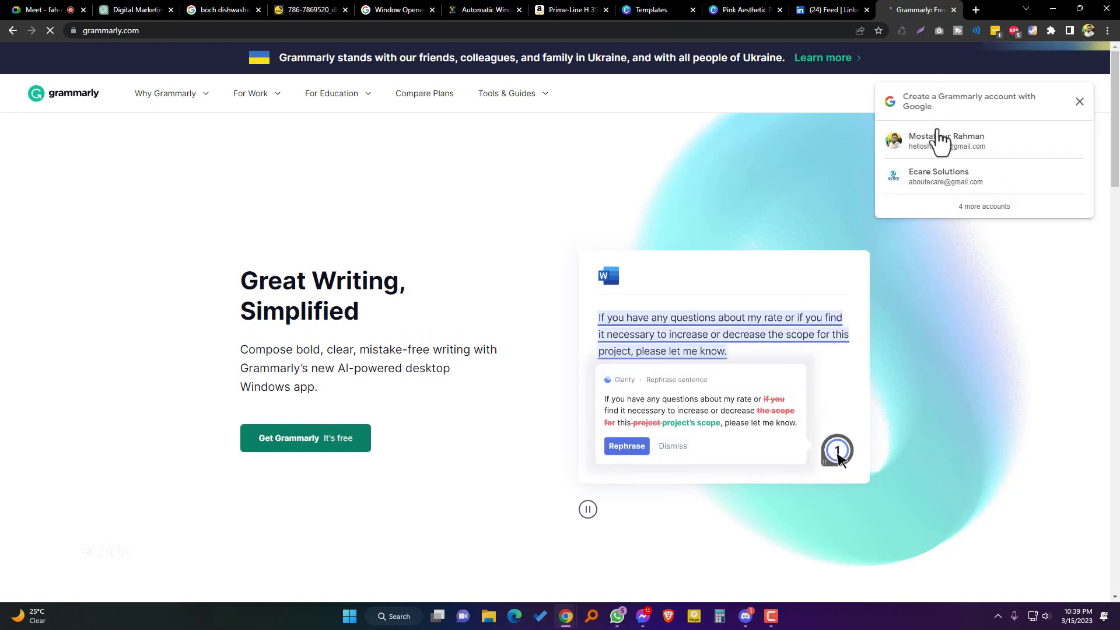
{"action": "left_click", "coordinate": [936, 141]}
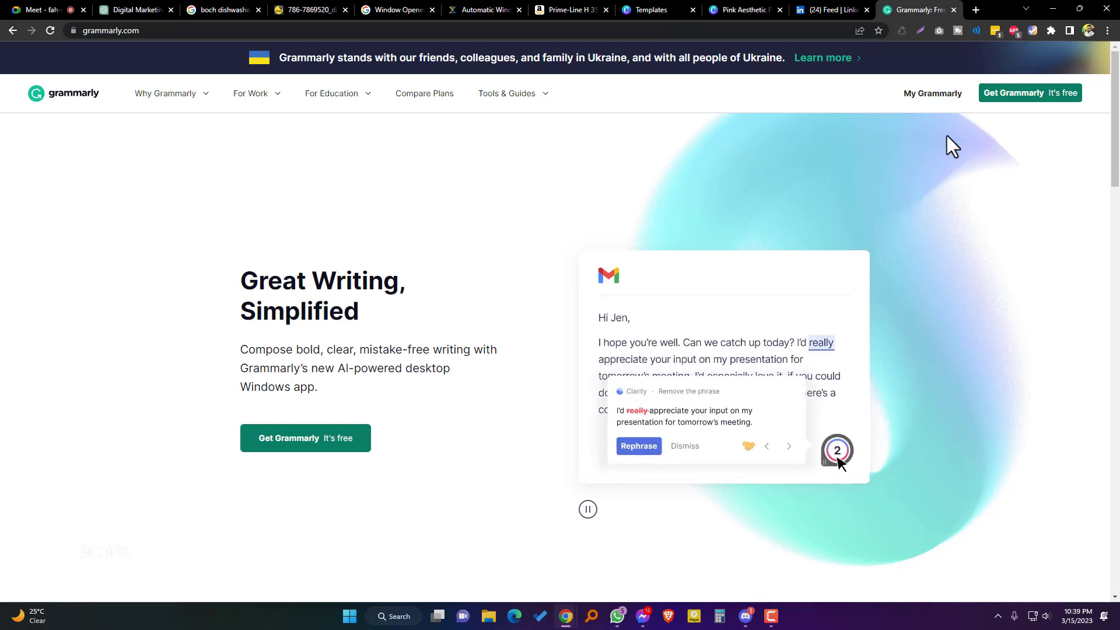
{"action": "left_click", "coordinate": [938, 98]}
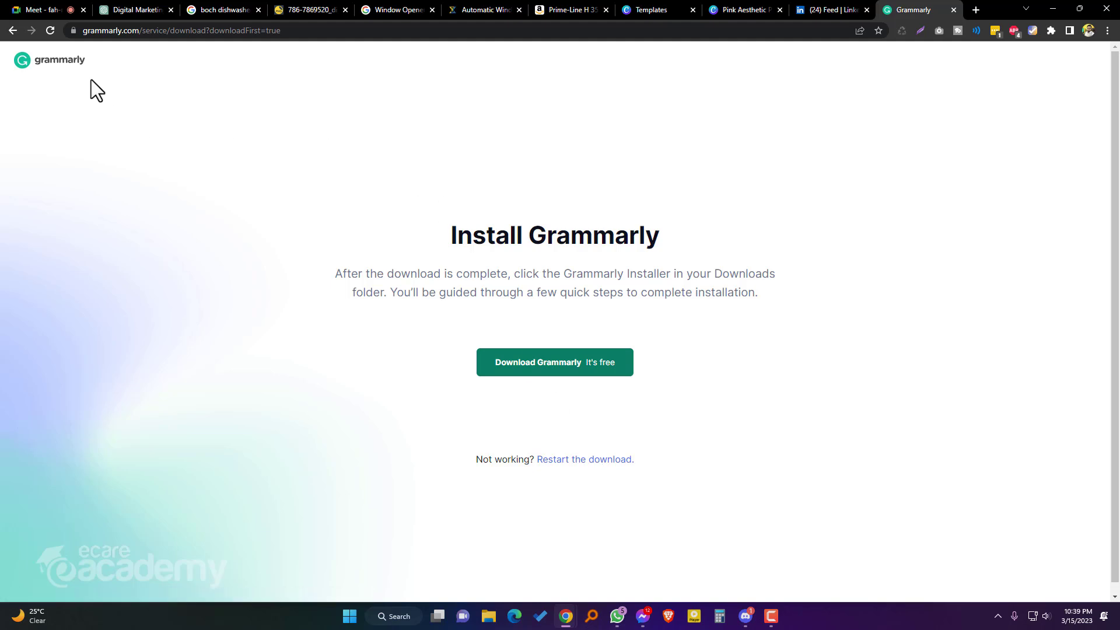
{"action": "left_click", "coordinate": [589, 464]}
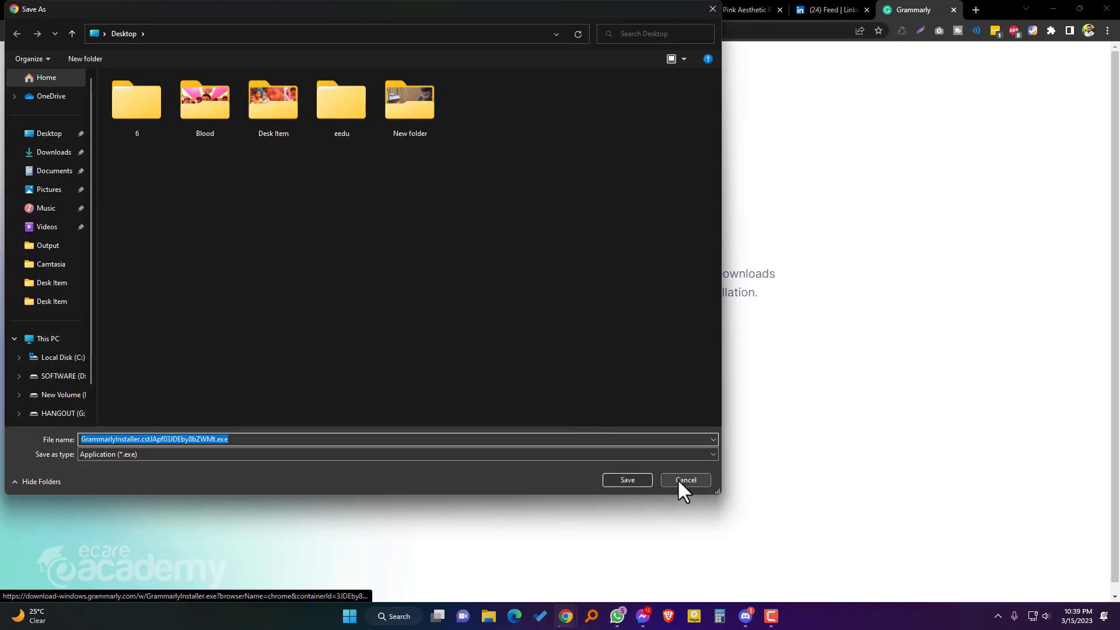
{"action": "left_click", "coordinate": [679, 479]}
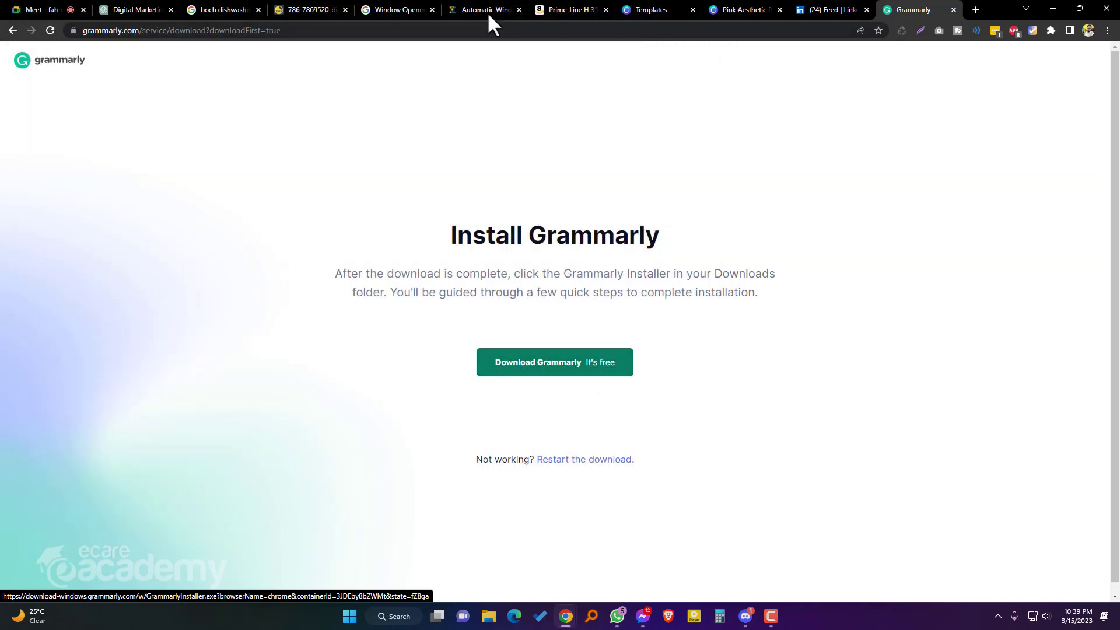
Step: Load the Grammarly documents page at app.grammarly.com in the same tab
{"action": "left_click", "coordinate": [158, 27]}
{"action": "type", "text": "ap"}
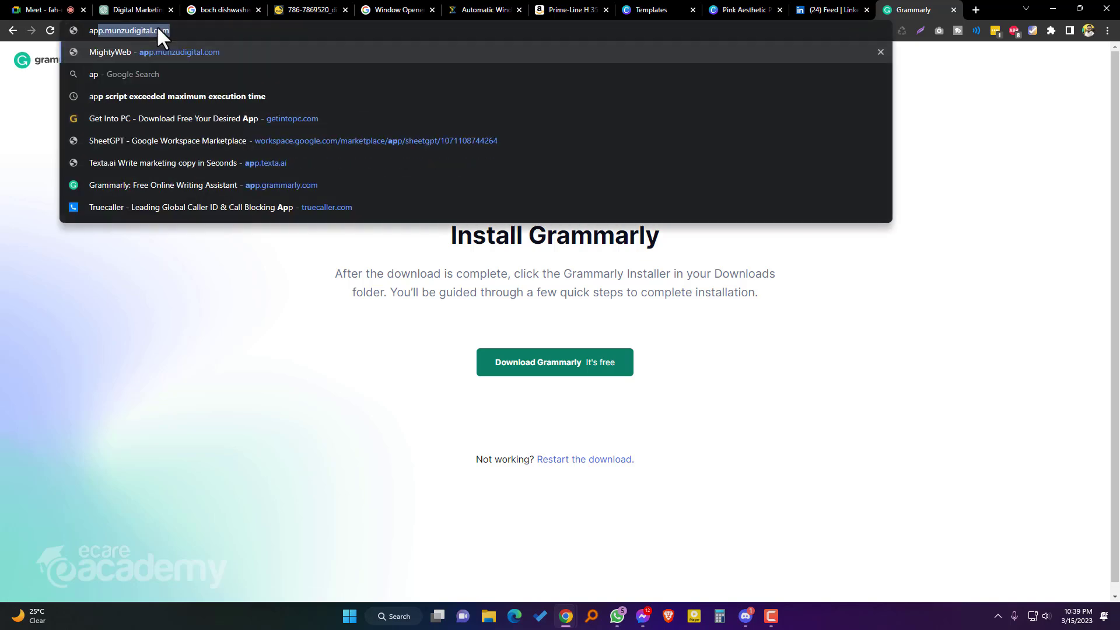
{"action": "key", "text": "Return"}
{"action": "left_click", "coordinate": [159, 29]}
{"action": "type", "text": "app.l"}
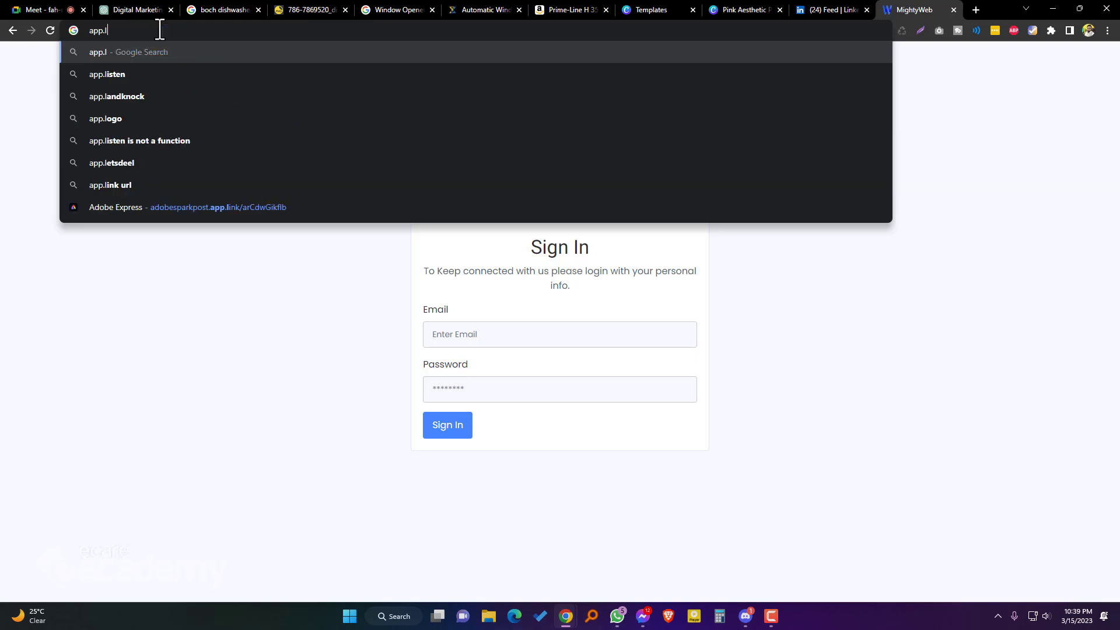
{"action": "key", "text": "BackSpace"}
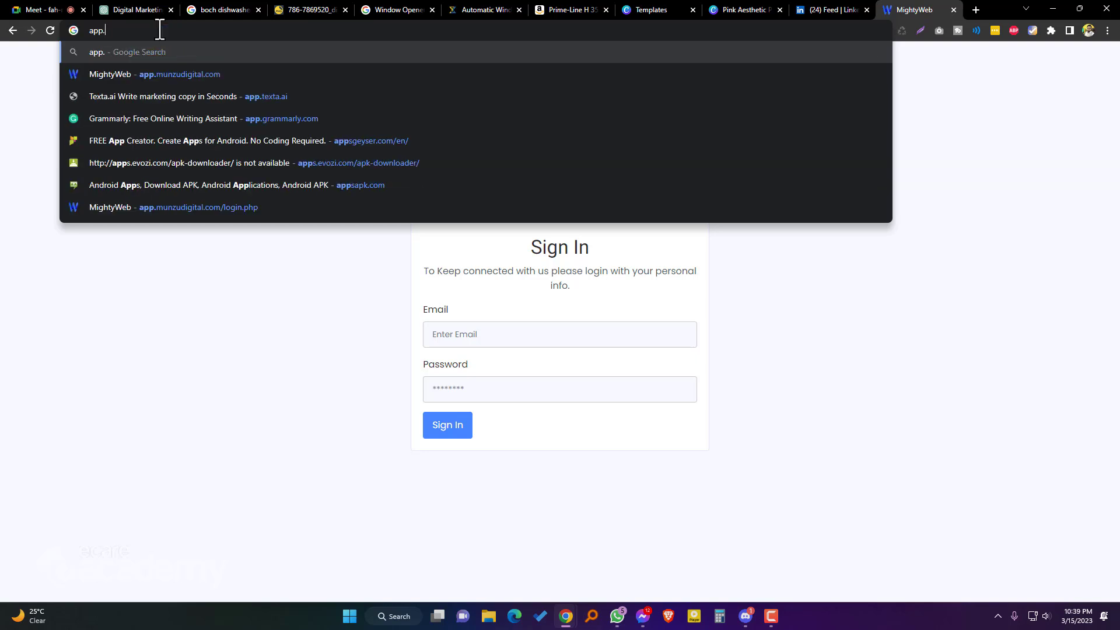
{"action": "left_click", "coordinate": [193, 118]}
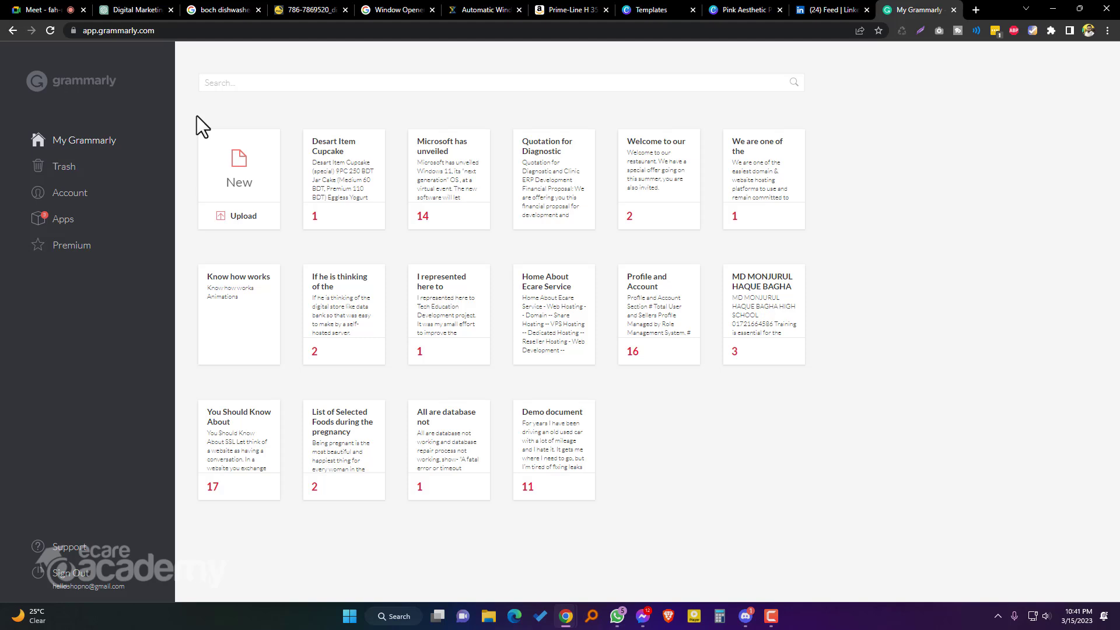
Step: Create a new Grammarly document, paste the Bosch dishwasher ad description into it and open the premium suggestions
{"action": "left_click", "coordinate": [240, 184]}
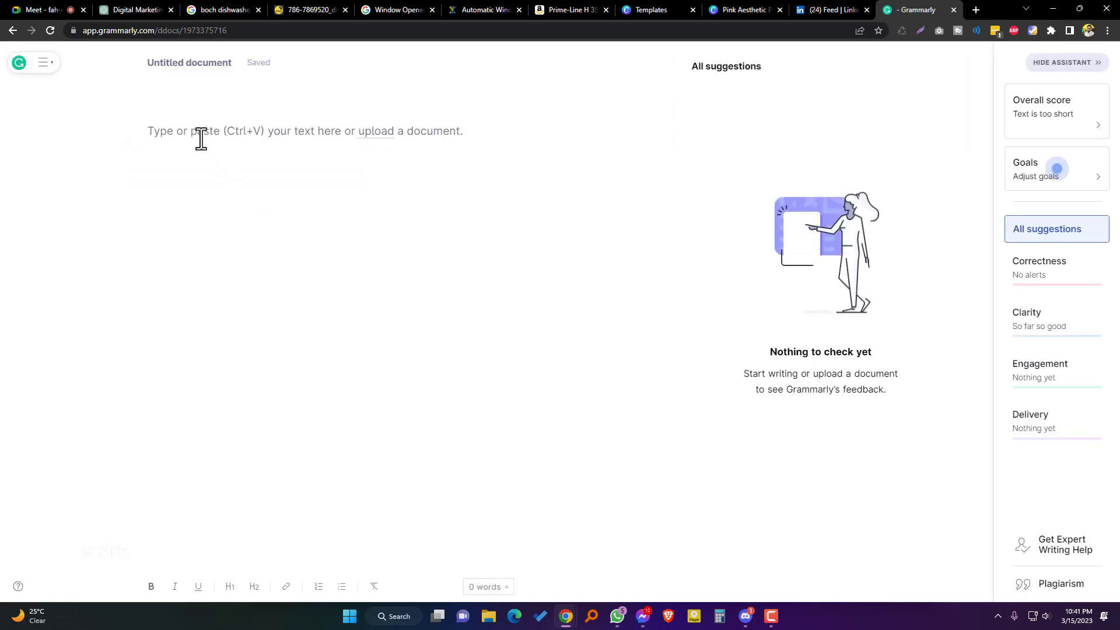
{"action": "key", "text": "ctrl+v"}
{"action": "left_click", "coordinate": [738, 516]}
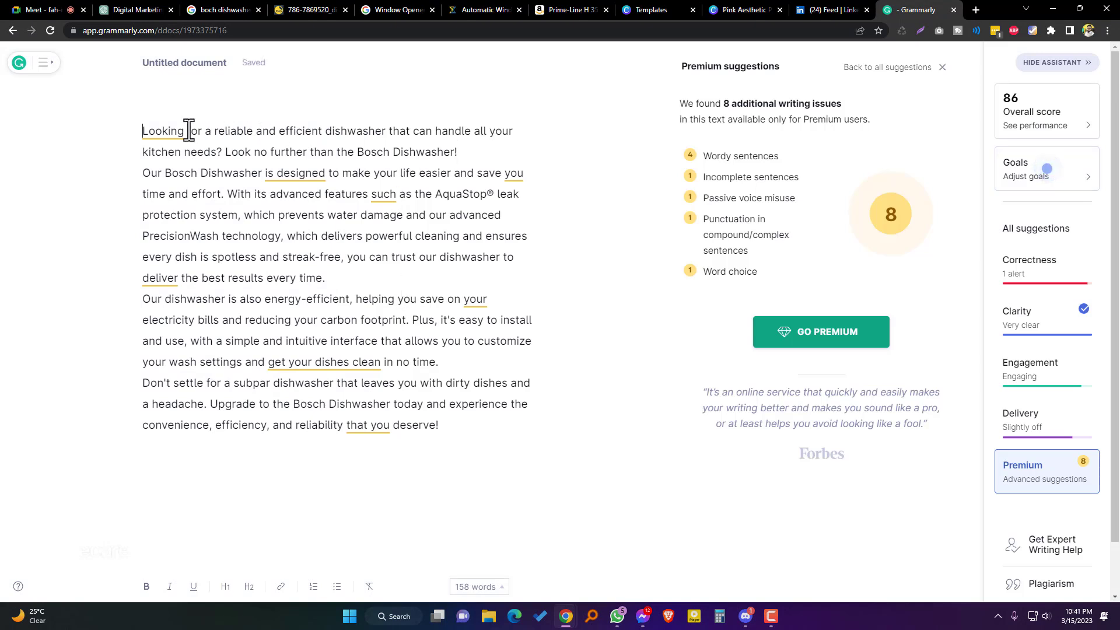
Step: Inspect the flagged phrases in the ad text, including "Looking", "is designed", "get your dishes clean" and "that you"
{"action": "left_click", "coordinate": [168, 131]}
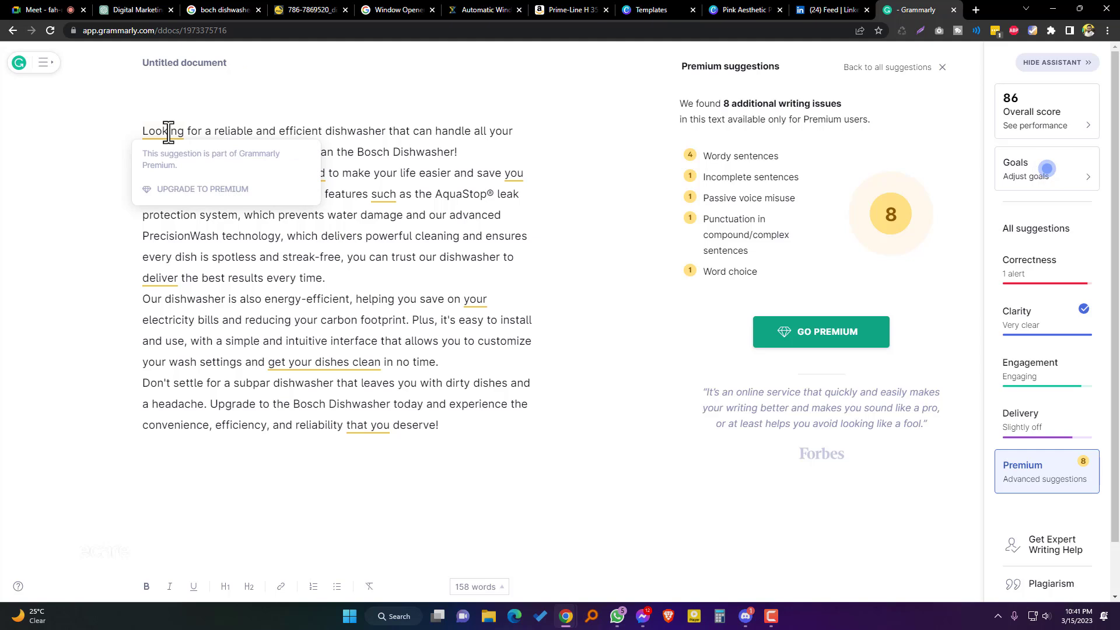
{"action": "left_click", "coordinate": [362, 130]}
{"action": "left_click", "coordinate": [295, 174]}
{"action": "left_click", "coordinate": [317, 366]}
{"action": "left_click", "coordinate": [348, 426]}
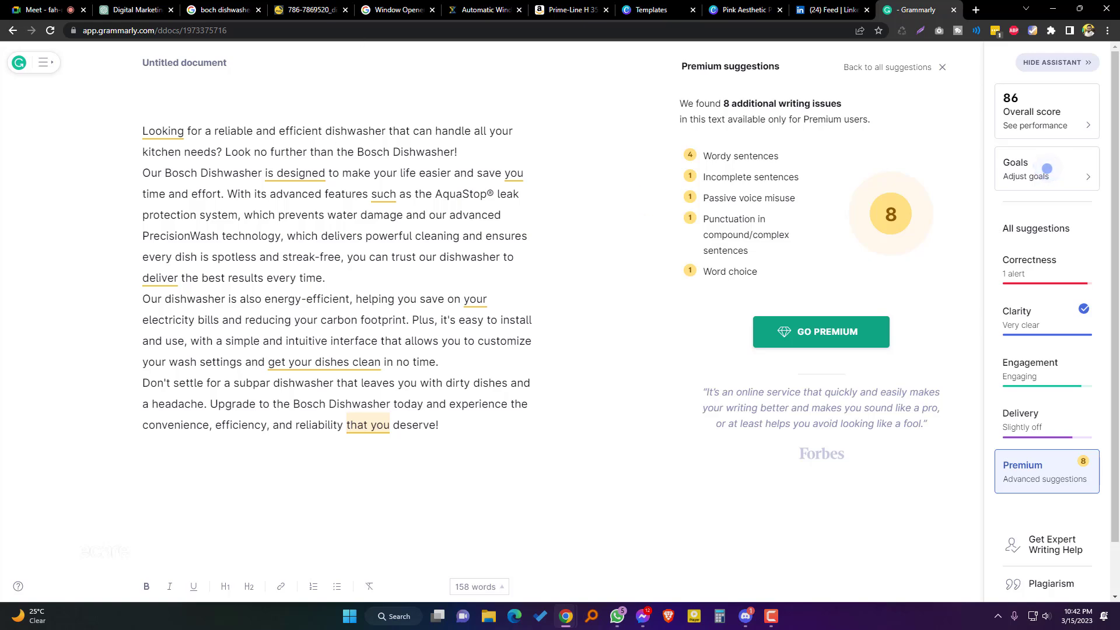
Step: Switch to LinkedIn and paste the full Bosch dishwasher ad description into the new post
{"action": "left_click", "coordinate": [822, 10]}
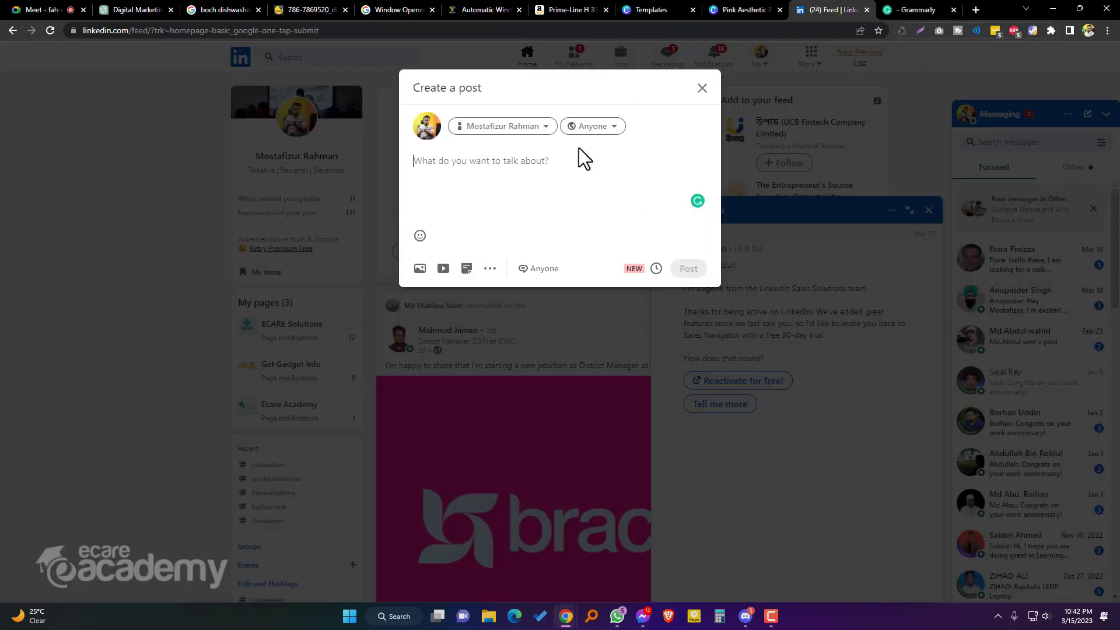
{"action": "left_click", "coordinate": [528, 187]}
{"action": "type", "text": "Looking for a reliable and efficient dishwasher that can handle all your kitchen needs? Look no further than the Bosch Dishwasher! Our Bosch Dishwasher is designed to make your life easier and save you time and effort. With its advanced features such as the AquaStop® leak protection system, which prevents water damage and our advanced PrecisionWash technology, which delivers powerful cleaning and ensures every dish is spotless and streak-free, you can trust our dishwasher to deliver the best results every time. Our dishwasher is also energy-efficient, helping you save on your electricity bills and reducing your carbon footprint. Plus, it's easy to install and use, with a simple and intuitive interface that allows you to customize your wash settings and get your dishes clean in no time. Don't settle for a subpar dishwasher that leaves you with dirty dishes and a headache. Upgrade to the Bosch Dishwasher today and experience the convenience, efficiency, and reliability that you deserve!"}
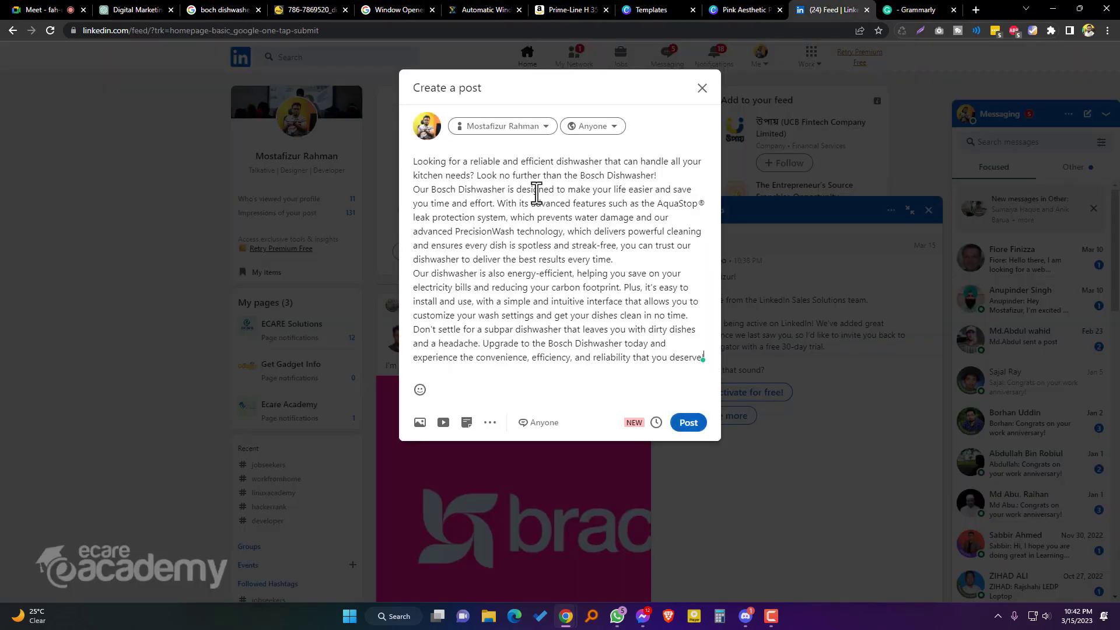
{"action": "left_click", "coordinate": [889, 10]}
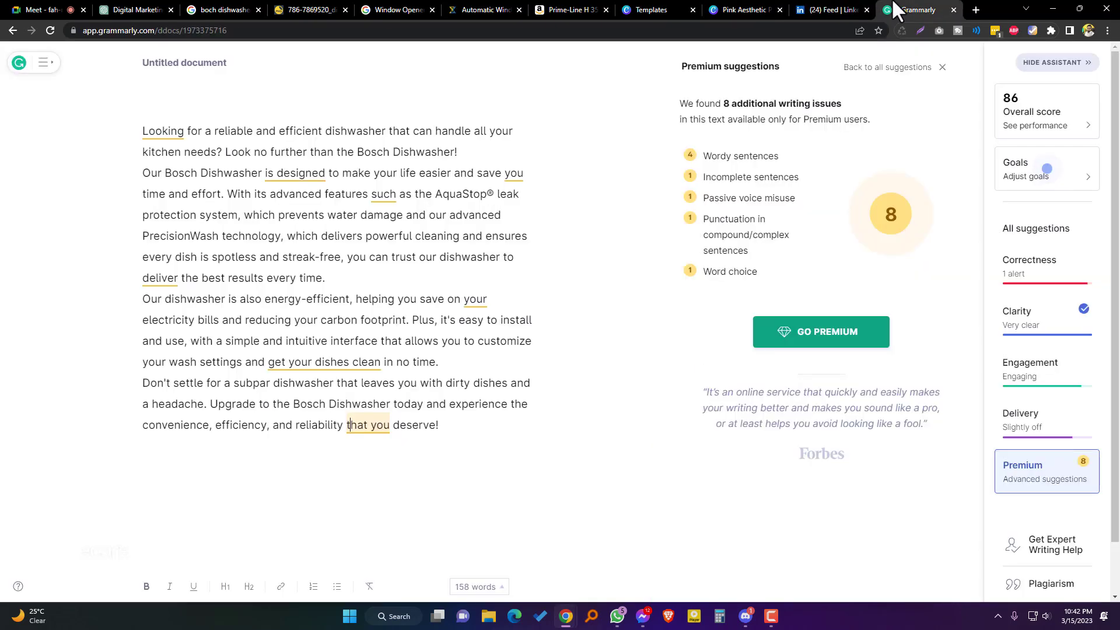
{"action": "left_click", "coordinate": [835, 10]}
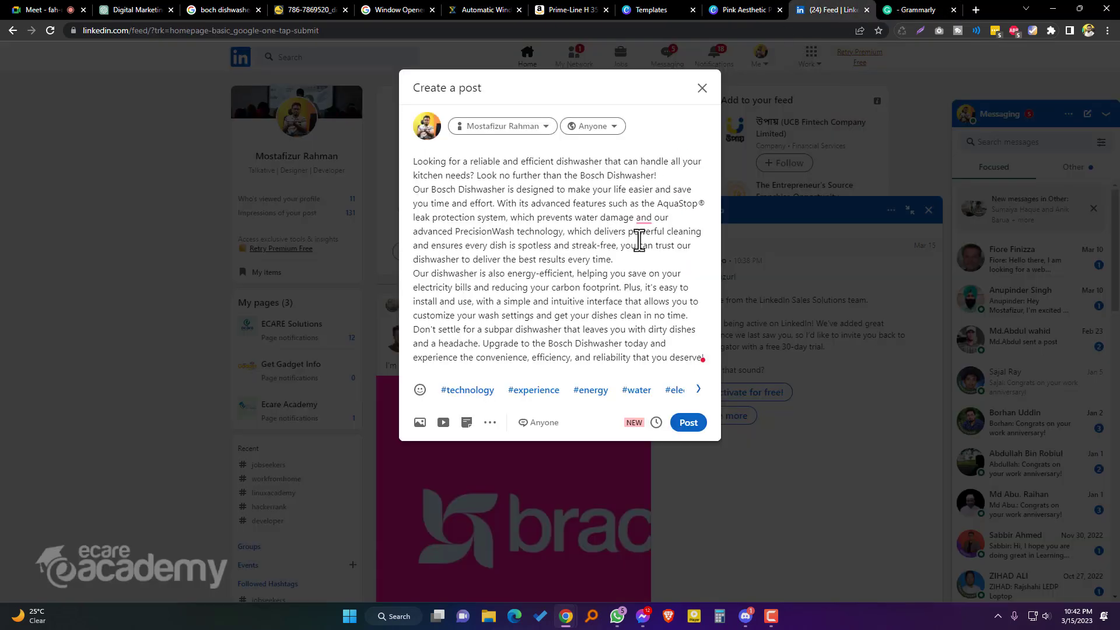
Step: Add blank lines after the post's first and second paragraphs, checking the paragraph breaks against the ChatGPT reply
{"action": "left_click", "coordinate": [671, 175]}
{"action": "key", "text": "Return"}
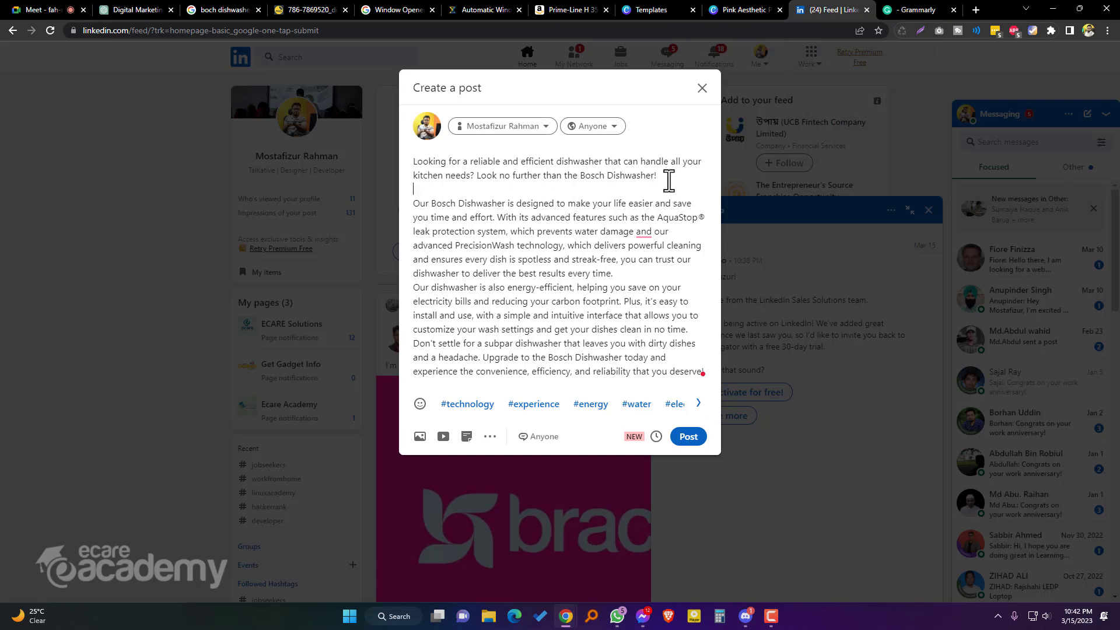
{"action": "left_click", "coordinate": [632, 272]}
{"action": "key", "text": "Return"}
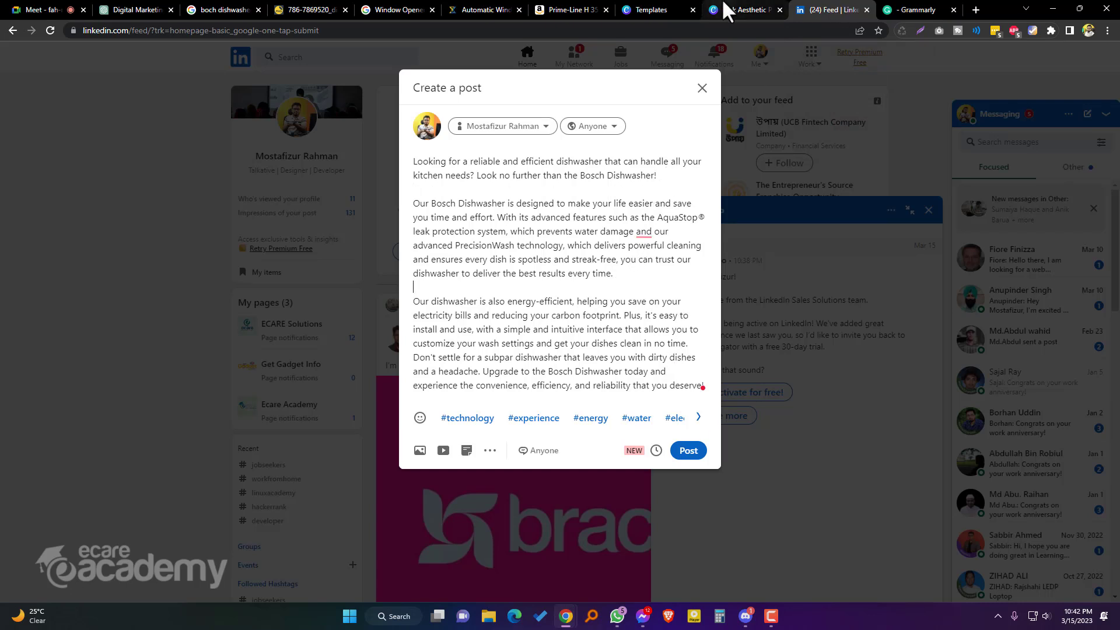
{"action": "left_click", "coordinate": [131, 9]}
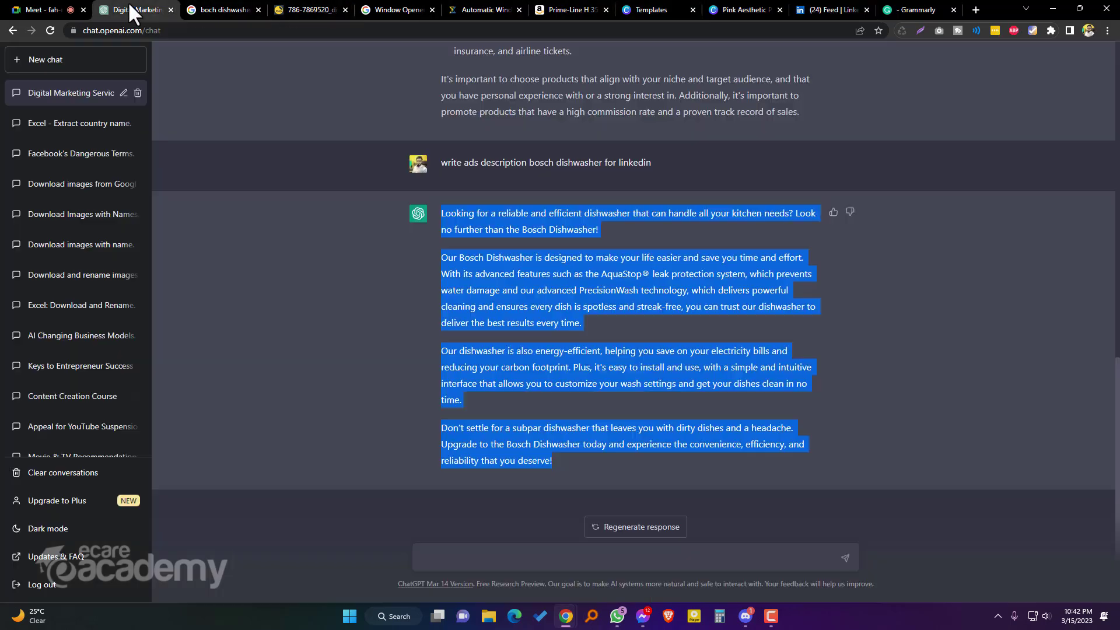
{"action": "left_click", "coordinate": [523, 387]}
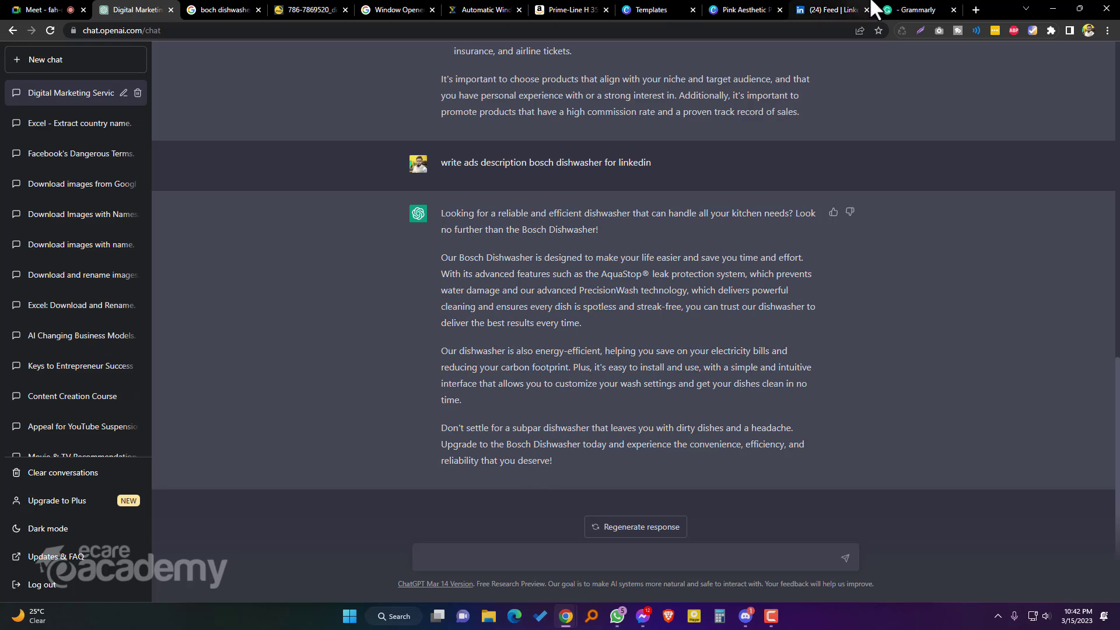
{"action": "left_click", "coordinate": [850, 10]}
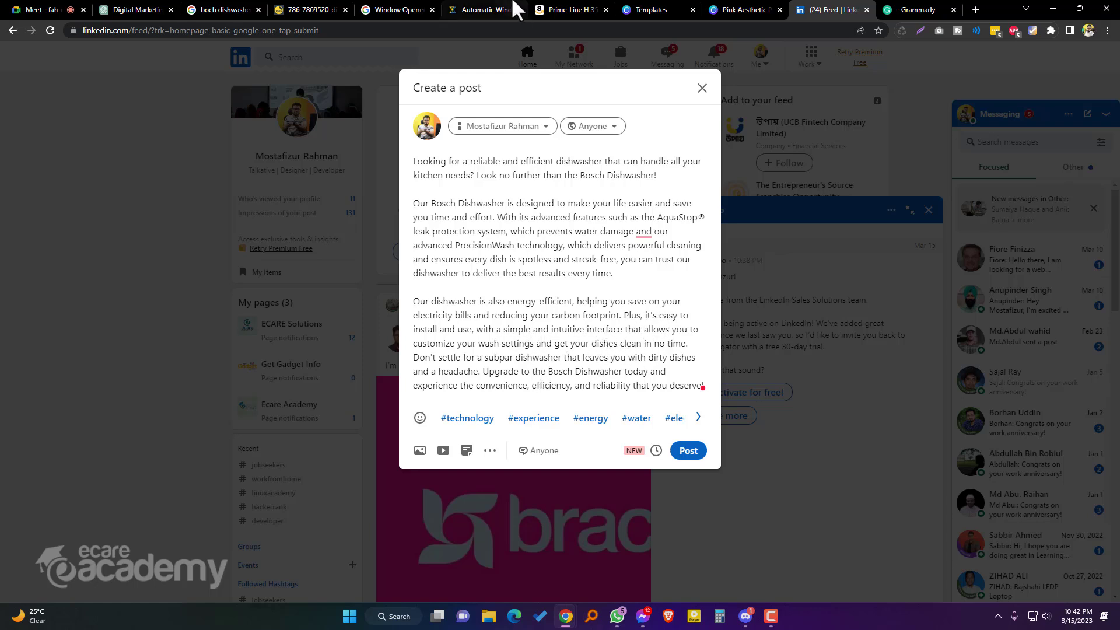
{"action": "left_click", "coordinate": [140, 10]}
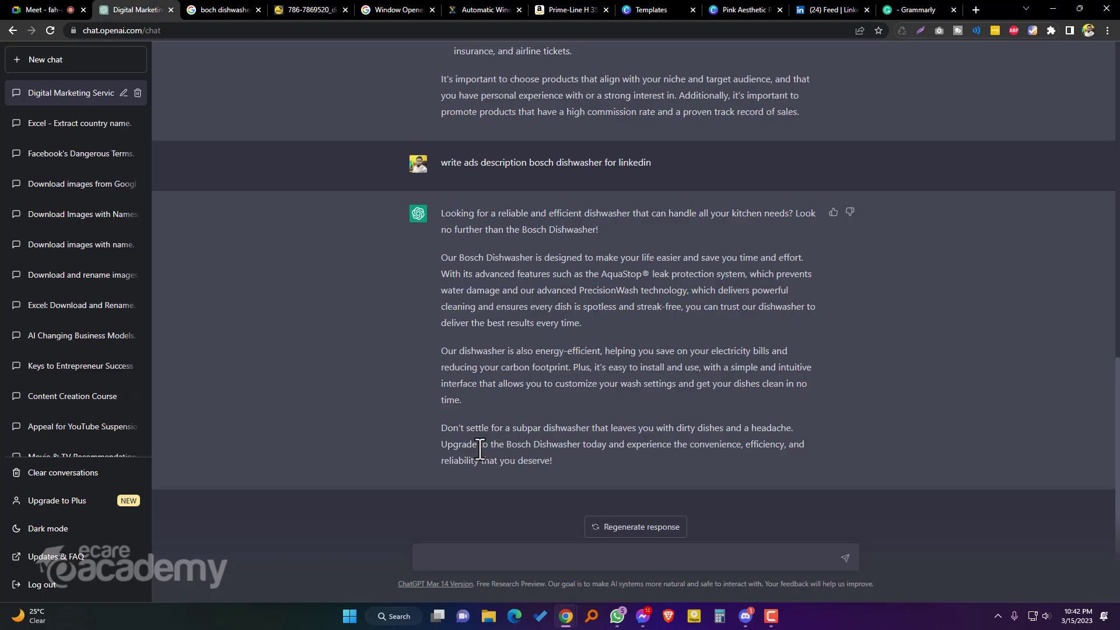
{"action": "left_click", "coordinate": [834, 10]}
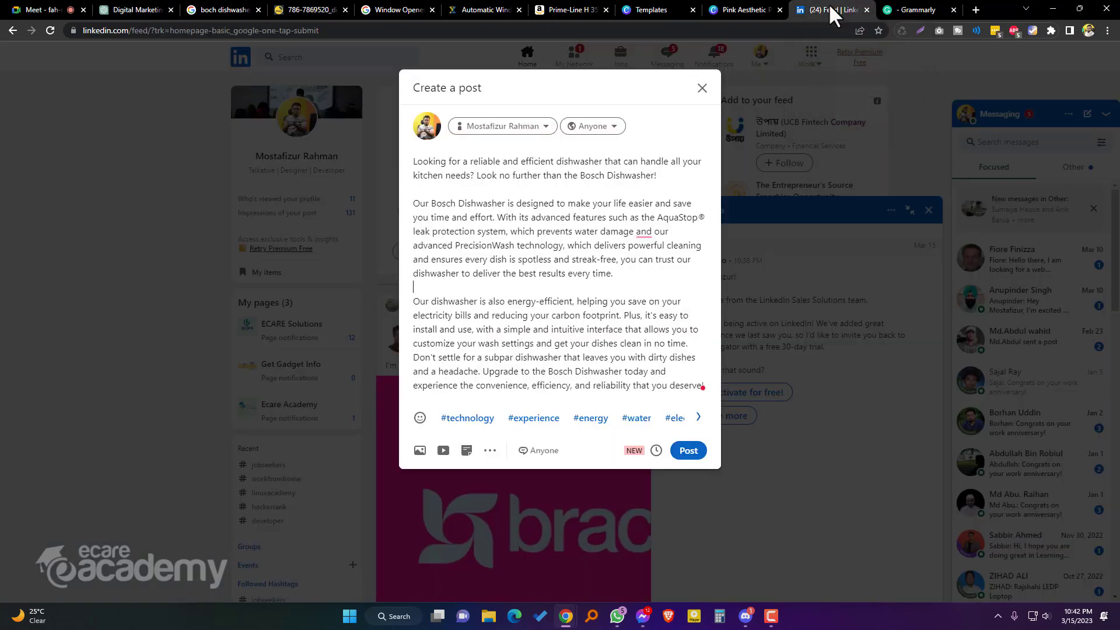
Step: Separate the post's last paragraph with a blank line and accept the comma correction after "water damage"
{"action": "left_click", "coordinate": [690, 344]}
{"action": "key", "text": "Return"}
{"action": "key", "text": "Return"}
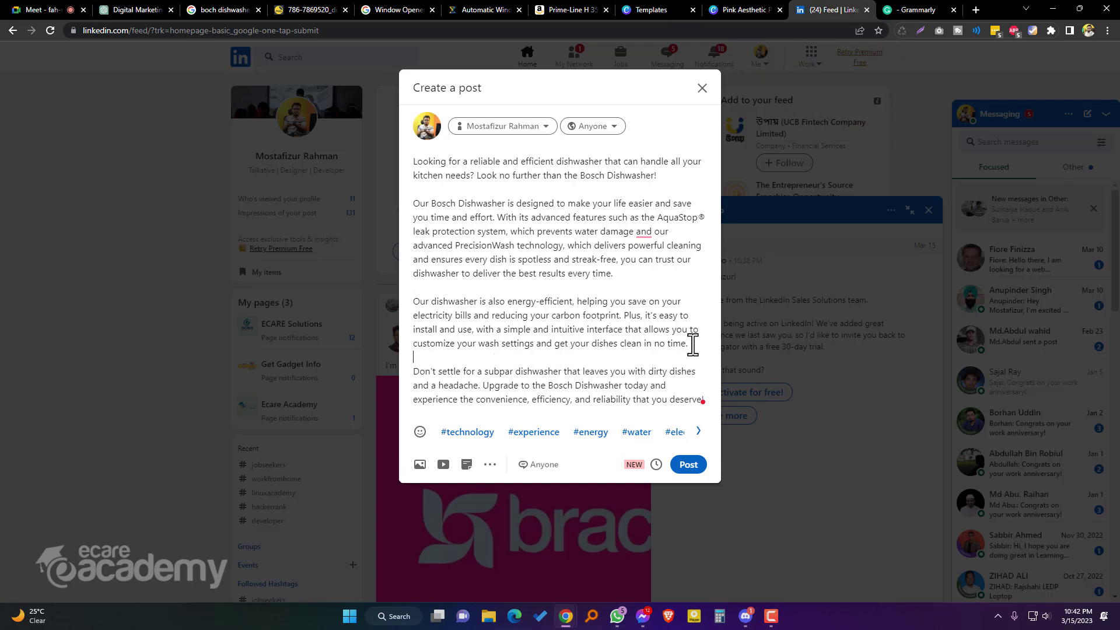
{"action": "mouse_move", "coordinate": [642, 230]}
{"action": "left_click", "coordinate": [653, 264]}
Step: Start a separate line at the end of the post and insert the suggested hashtags #technology and #electricity
{"action": "left_click", "coordinate": [707, 399]}
{"action": "key", "text": "Return"}
{"action": "key", "text": "Return"}
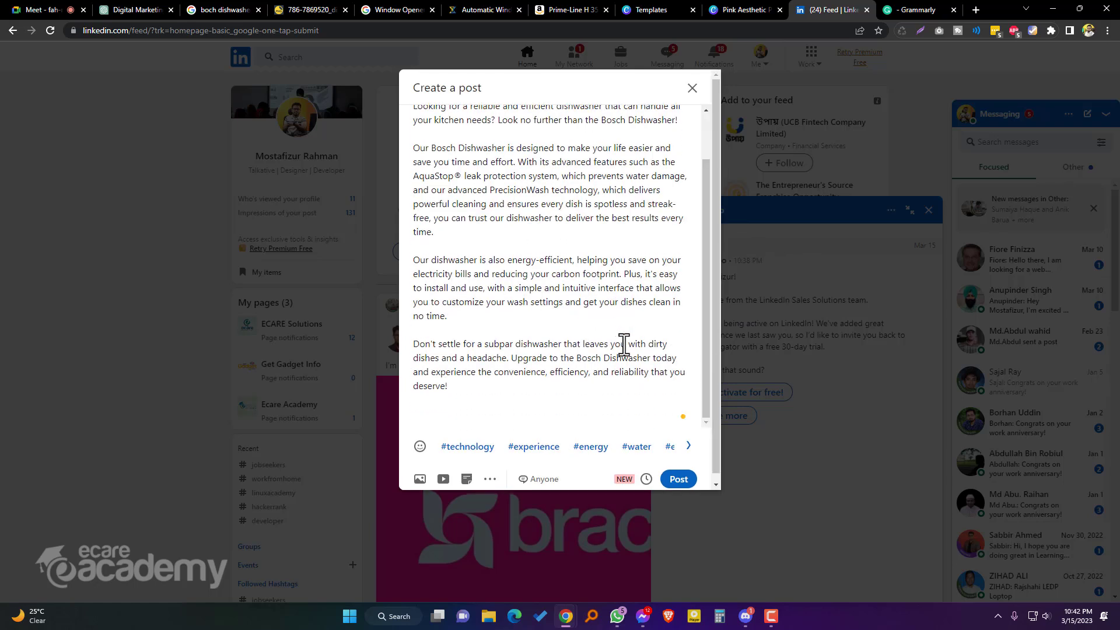
{"action": "left_click", "coordinate": [481, 443]}
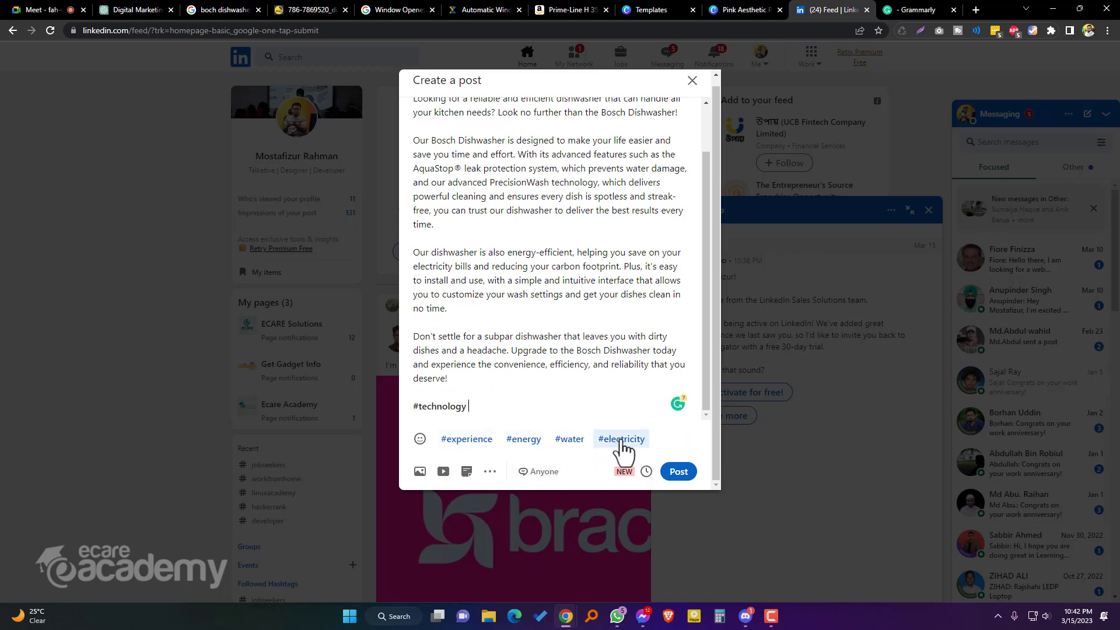
{"action": "left_click", "coordinate": [621, 441]}
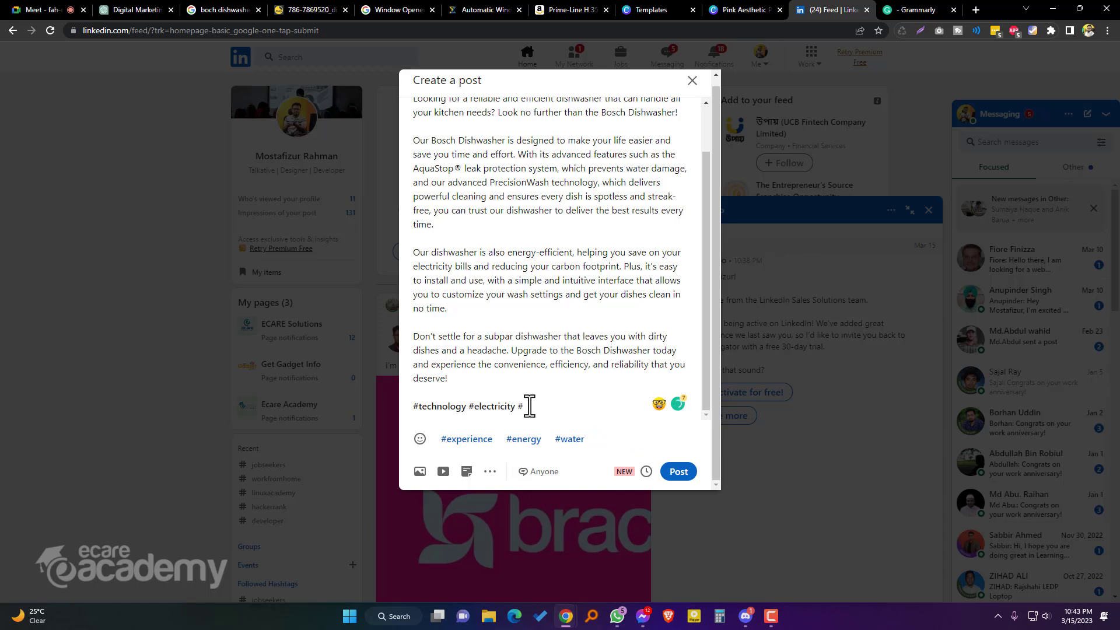
Step: Add the hashtags #dishwasher and #Bosch after #electricity, copying both words from the post text
{"action": "double_click", "coordinate": [446, 252]}
{"action": "key", "text": "ctrl+c"}
{"action": "left_click", "coordinate": [536, 406]}
{"action": "key", "text": "ctrl+v"}
{"action": "scroll", "coordinate": [501, 248], "scroll_direction": "up", "scroll_amount": 2}
{"action": "double_click", "coordinate": [445, 196]}
{"action": "key", "text": "ctrl+c"}
{"action": "left_click", "coordinate": [601, 434]}
{"action": "scroll", "coordinate": [606, 380], "scroll_direction": "down", "scroll_amount": 1}
{"action": "left_click", "coordinate": [614, 409]}
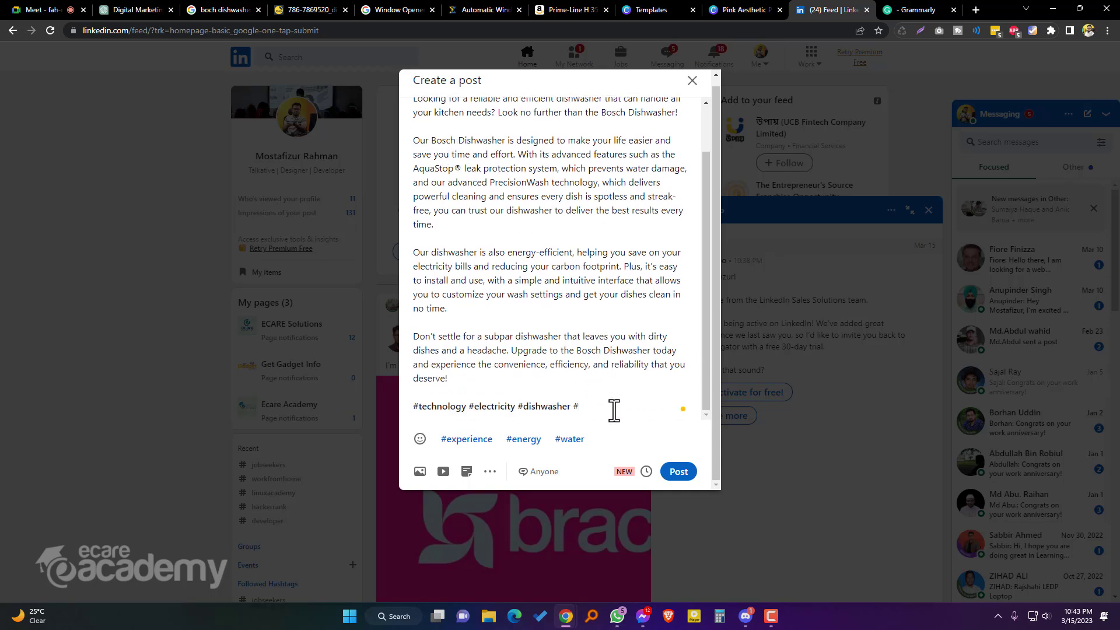
{"action": "type", "text": "#"}
{"action": "key", "text": "ctrl+v"}
{"action": "left_click", "coordinate": [443, 471]}
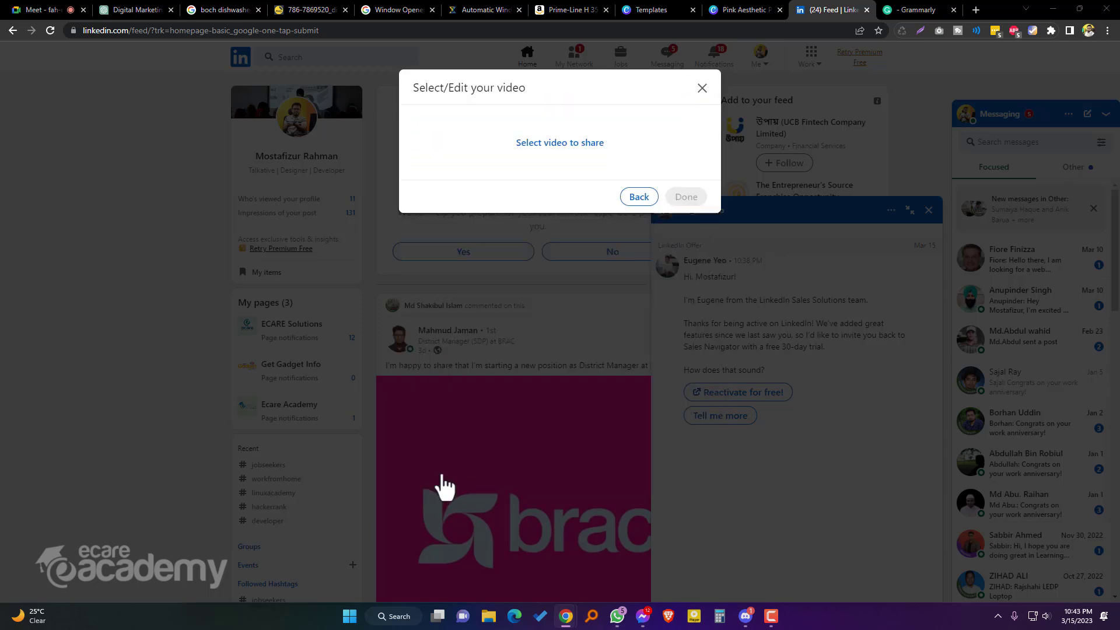
{"action": "left_click", "coordinate": [527, 104]}
{"action": "double_click", "coordinate": [527, 104]}
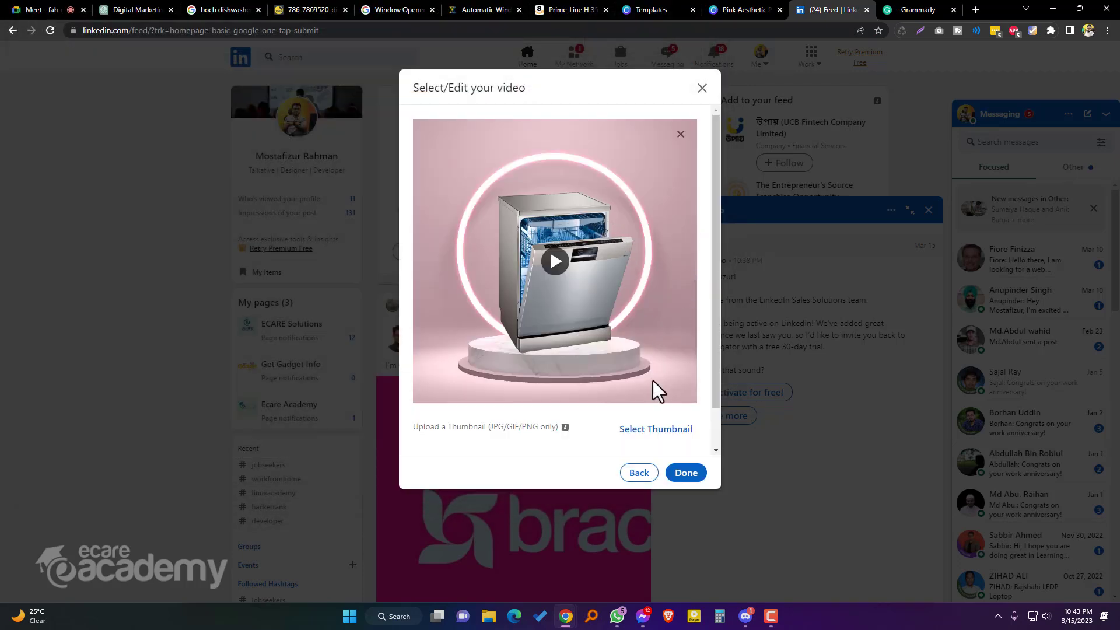
{"action": "left_click", "coordinate": [659, 436]}
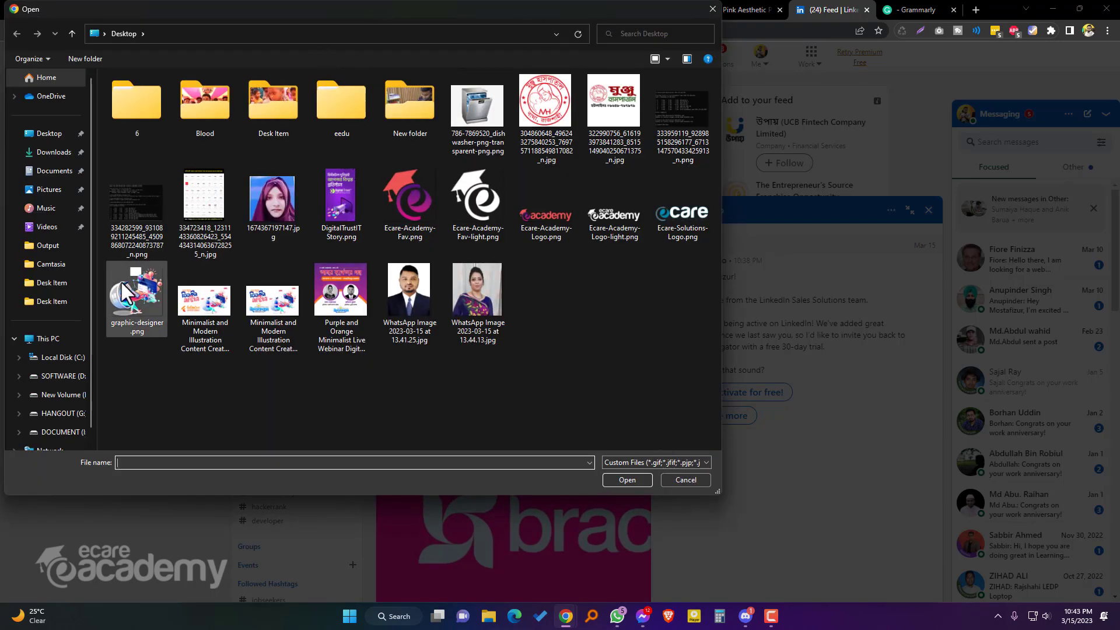
{"action": "double_click", "coordinate": [350, 303]}
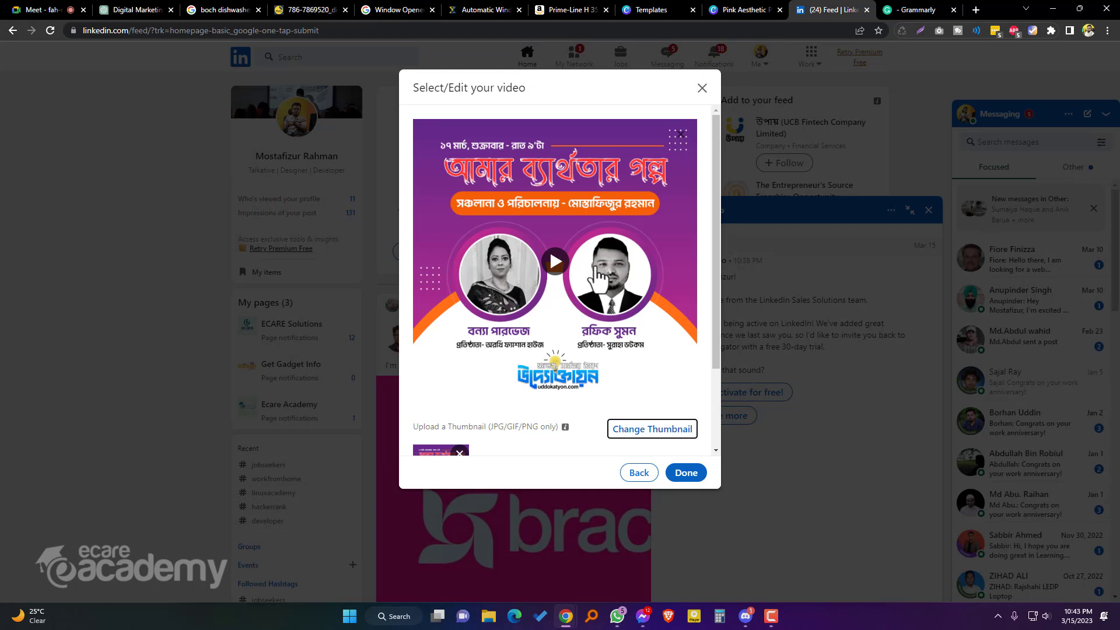
{"action": "scroll", "coordinate": [601, 274], "scroll_direction": "down", "scroll_amount": 2}
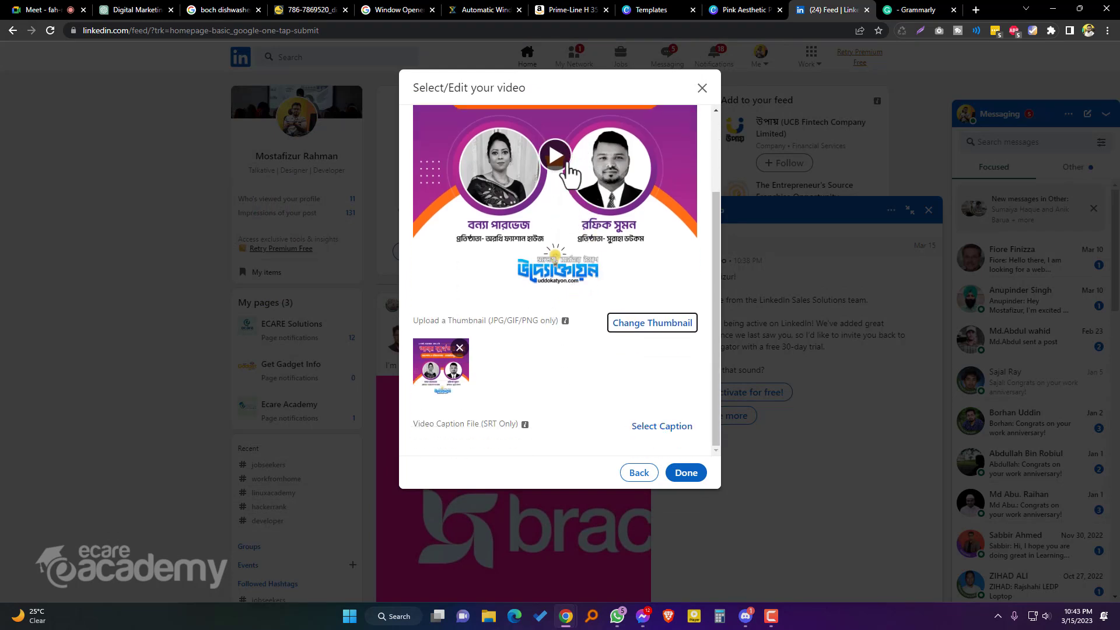
{"action": "scroll", "coordinate": [568, 175], "scroll_direction": "up", "scroll_amount": 1}
{"action": "left_click", "coordinate": [460, 405]}
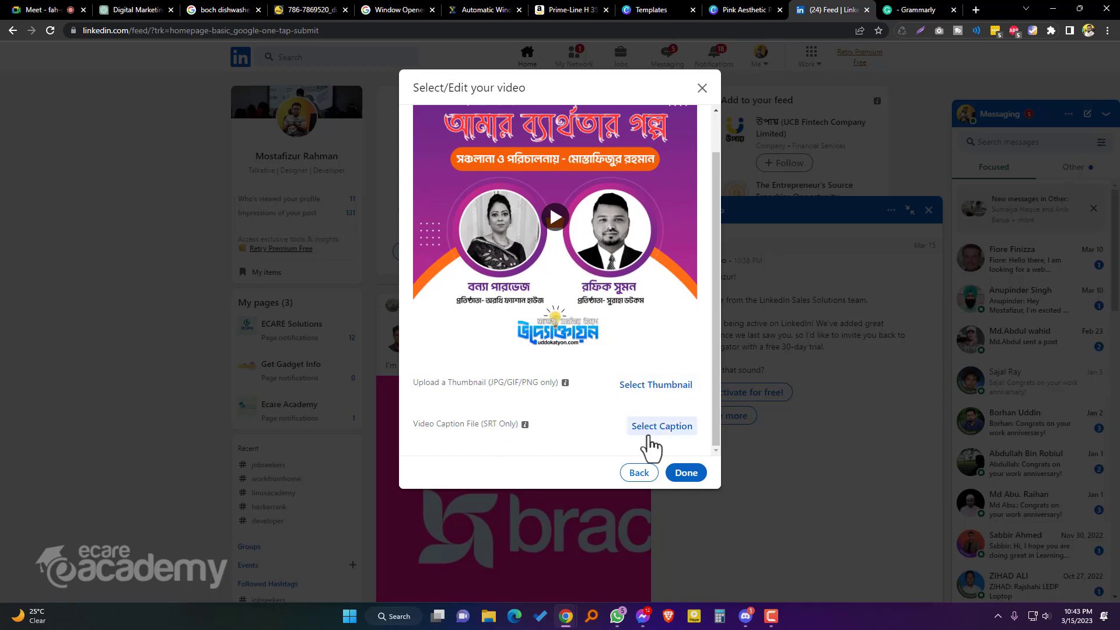
{"action": "left_click", "coordinate": [639, 473]}
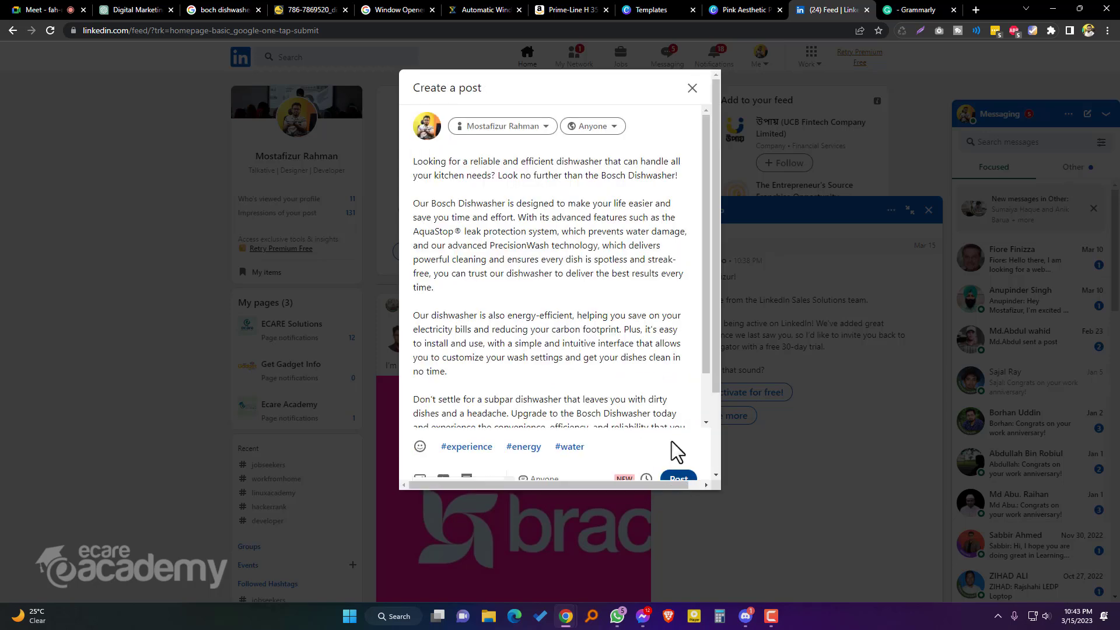
Step: Attach the video file "Pink Aesthetic Product LinkedIn Video Ad.mp4" from the Desktop to the post, without a custom thumbnail
{"action": "scroll", "coordinate": [642, 455], "scroll_direction": "down", "scroll_amount": 2}
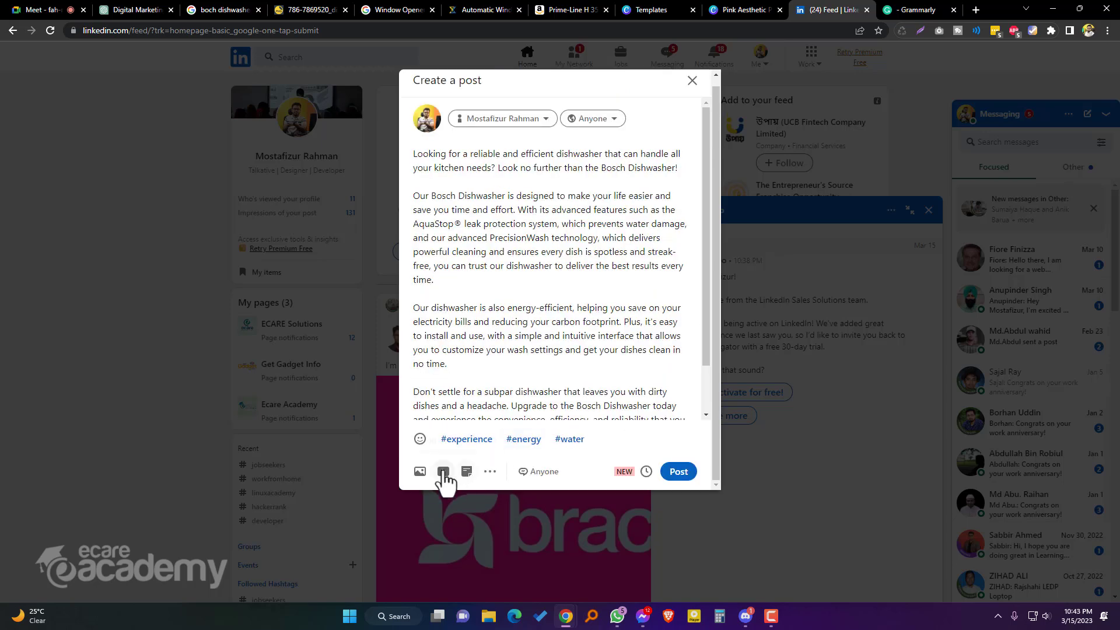
{"action": "left_click", "coordinate": [441, 471]}
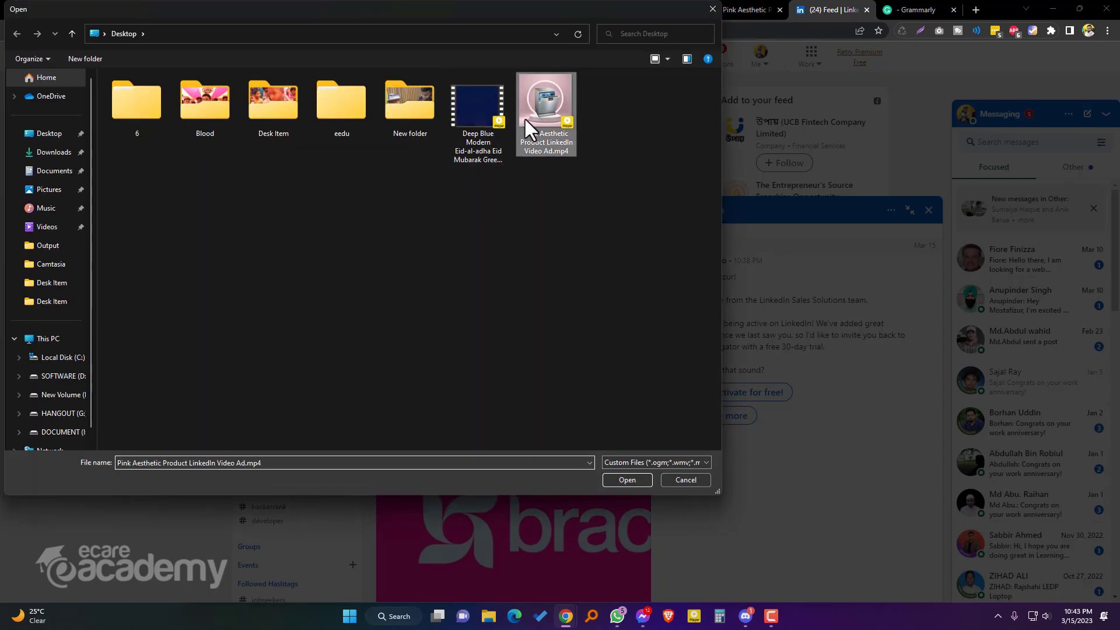
{"action": "double_click", "coordinate": [523, 117]}
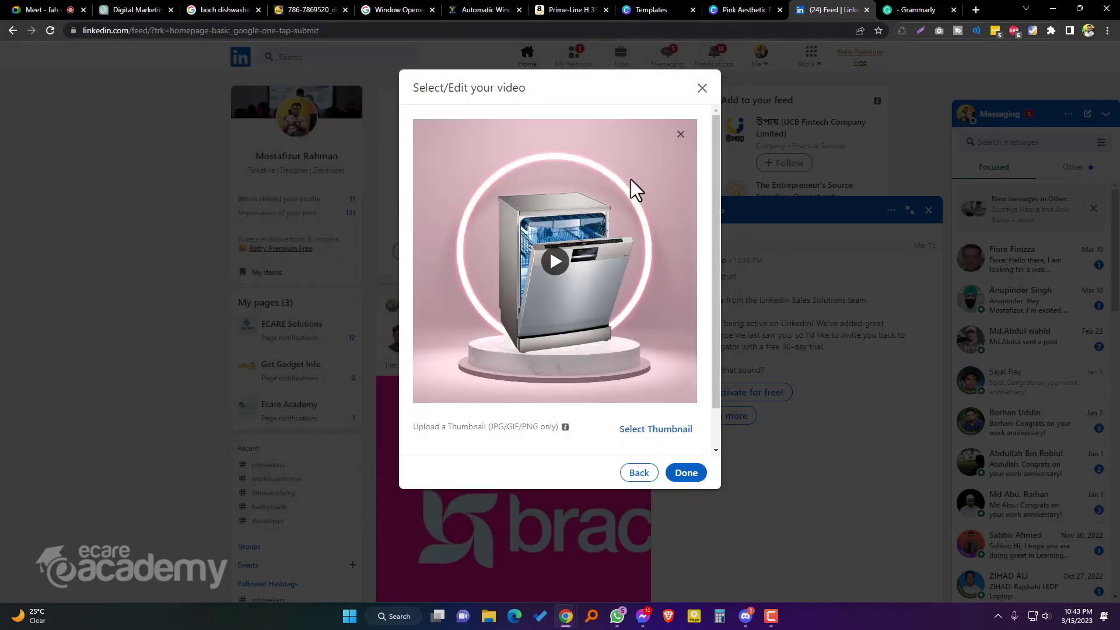
{"action": "left_click", "coordinate": [687, 473]}
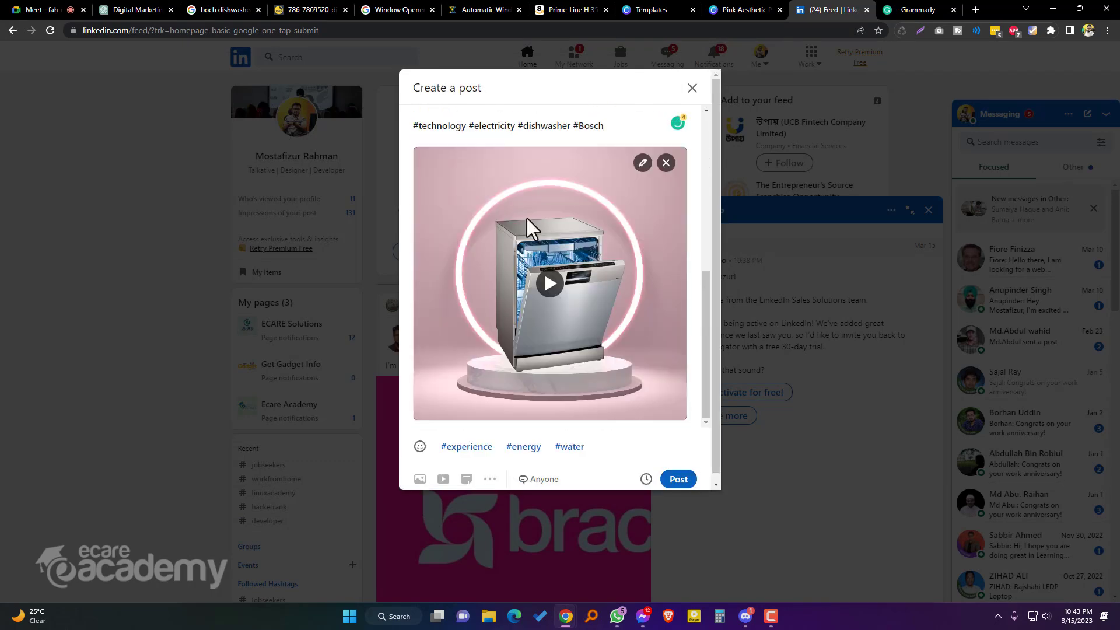
Step: Review the post's text, hashtags and attached video, and publish the post
{"action": "scroll", "coordinate": [533, 196], "scroll_direction": "up", "scroll_amount": 4}
{"action": "scroll", "coordinate": [532, 195], "scroll_direction": "up", "scroll_amount": 2}
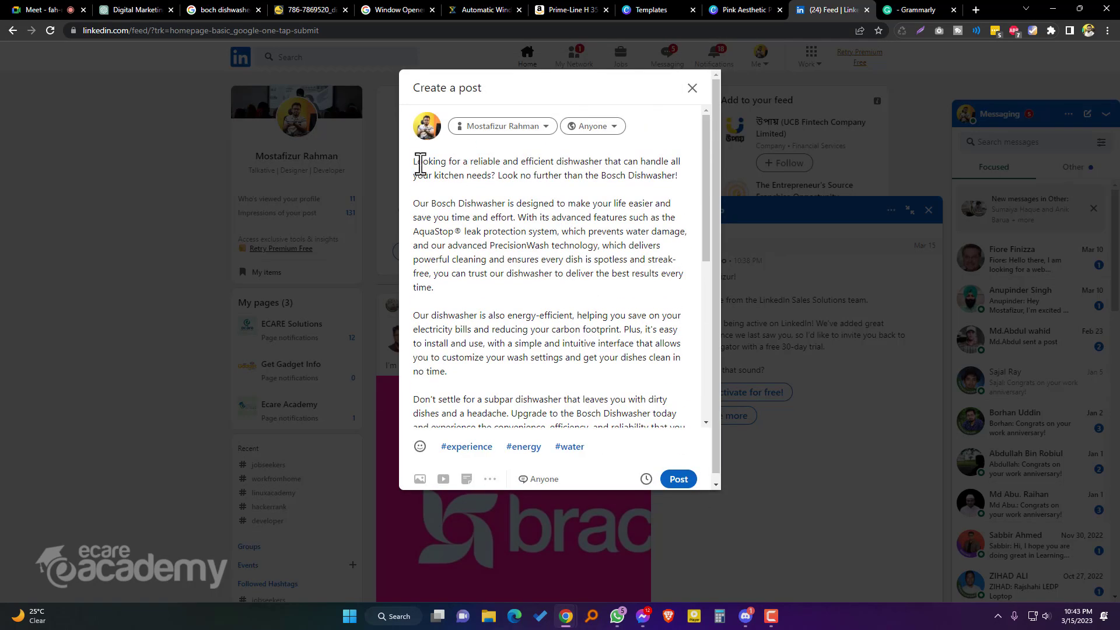
{"action": "left_click_drag", "start_coordinate": [561, 234], "coordinate": [471, 236]}
{"action": "left_click", "coordinate": [589, 242]}
{"action": "scroll", "coordinate": [630, 240], "scroll_direction": "down", "scroll_amount": 3}
{"action": "scroll", "coordinate": [630, 240], "scroll_direction": "down", "scroll_amount": 3}
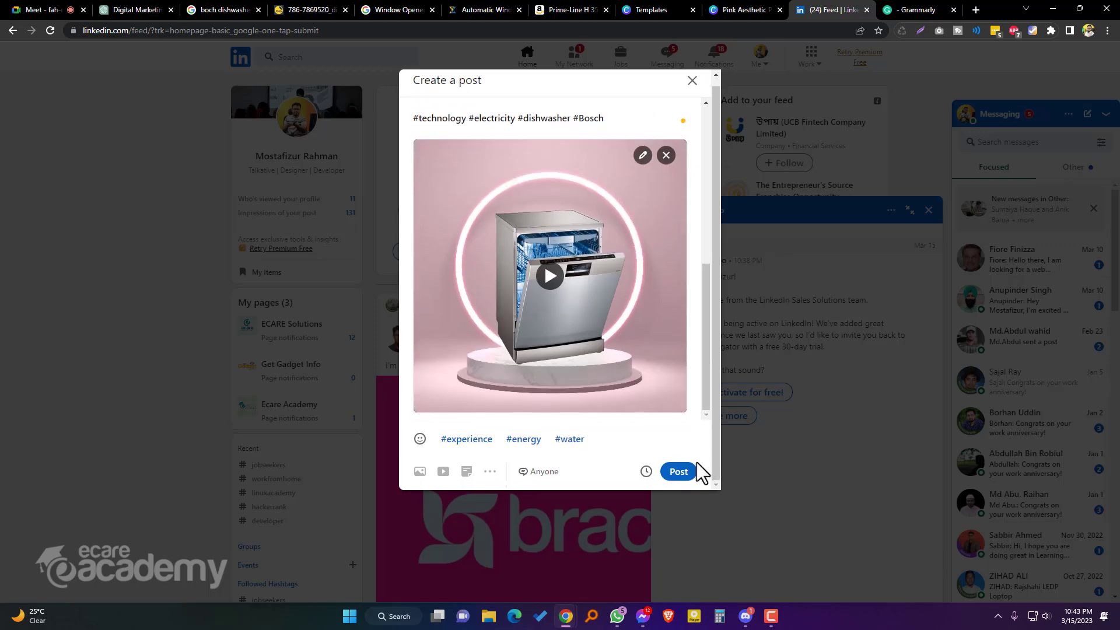
{"action": "left_click", "coordinate": [686, 473]}
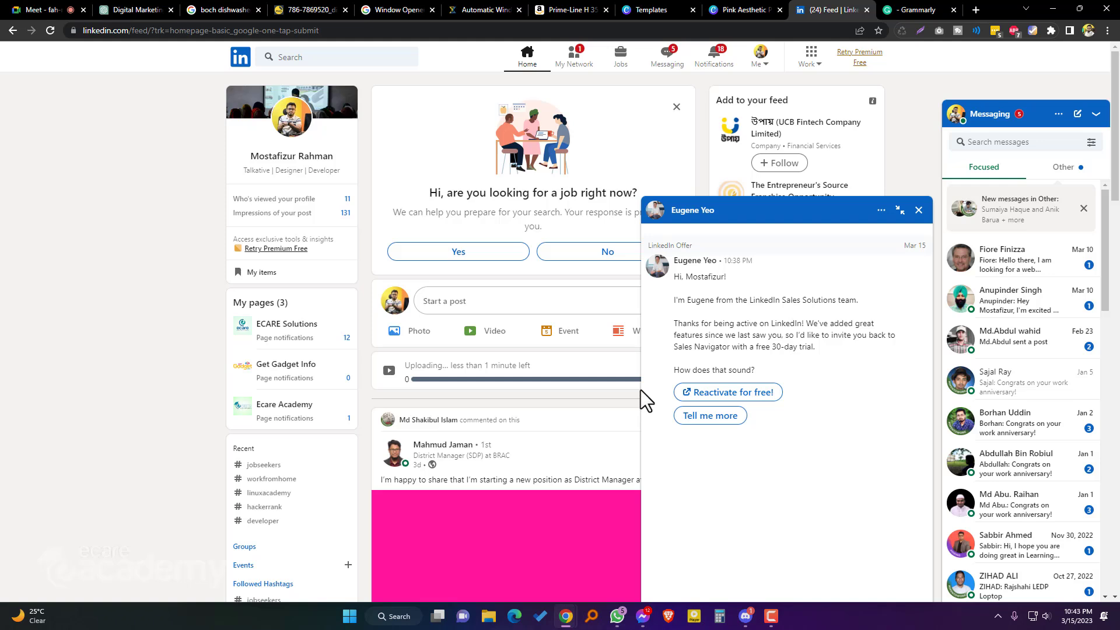
Step: Close the open chat window and expand the published dishwasher post to check its full text and video
{"action": "left_click", "coordinate": [918, 210]}
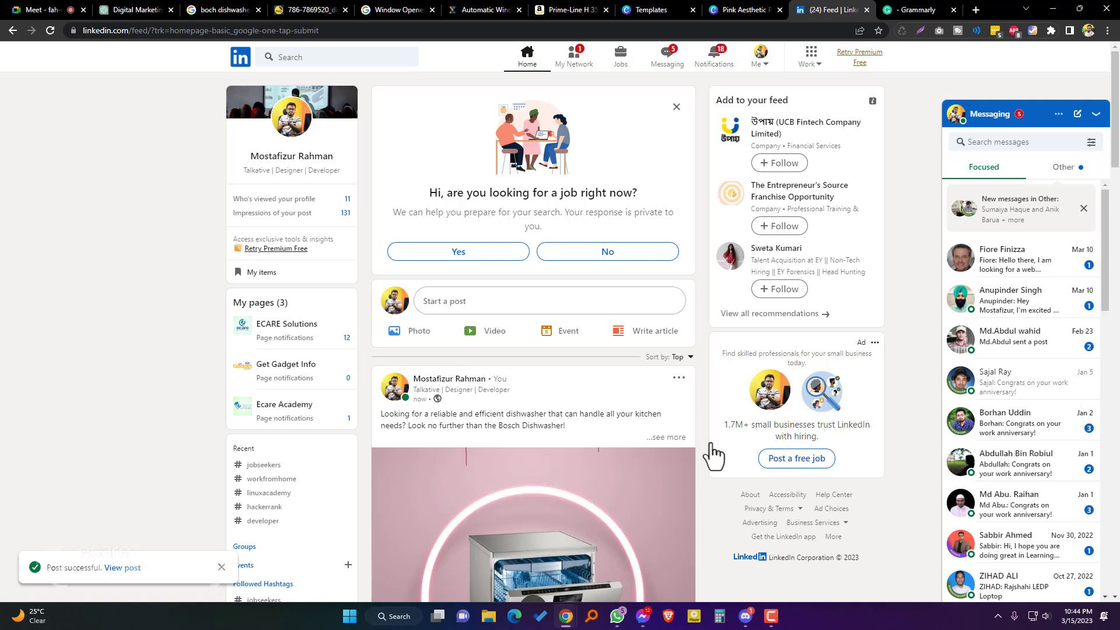
{"action": "left_click", "coordinate": [670, 437]}
{"action": "scroll", "coordinate": [659, 432], "scroll_direction": "down", "scroll_amount": 4}
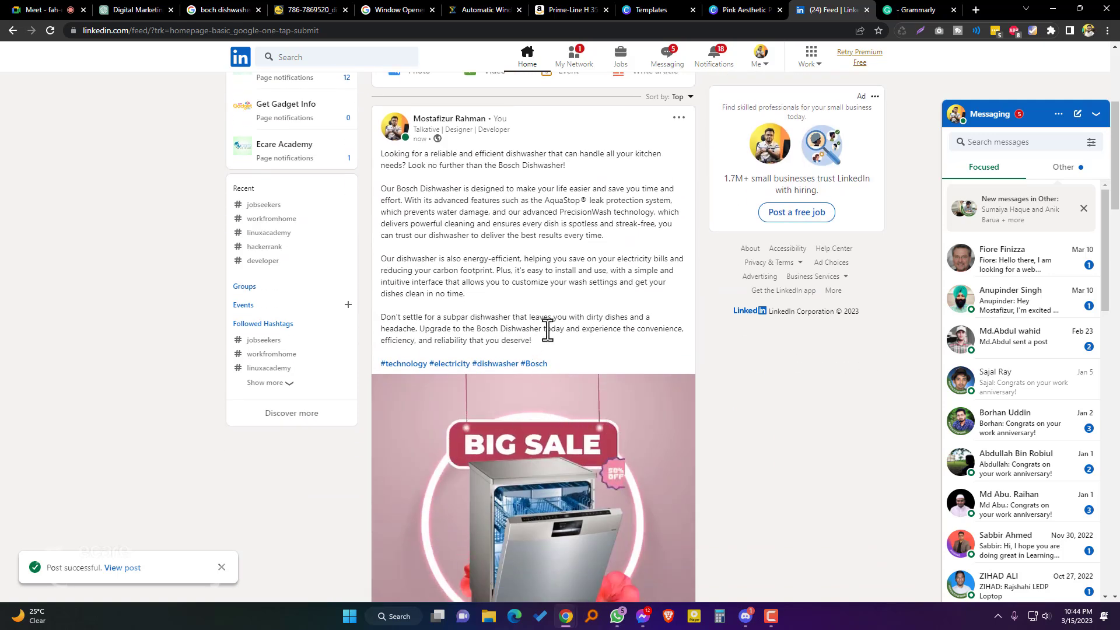
{"action": "scroll", "coordinate": [525, 193], "scroll_direction": "down", "scroll_amount": 2}
{"action": "scroll", "coordinate": [590, 218], "scroll_direction": "up", "scroll_amount": 2}
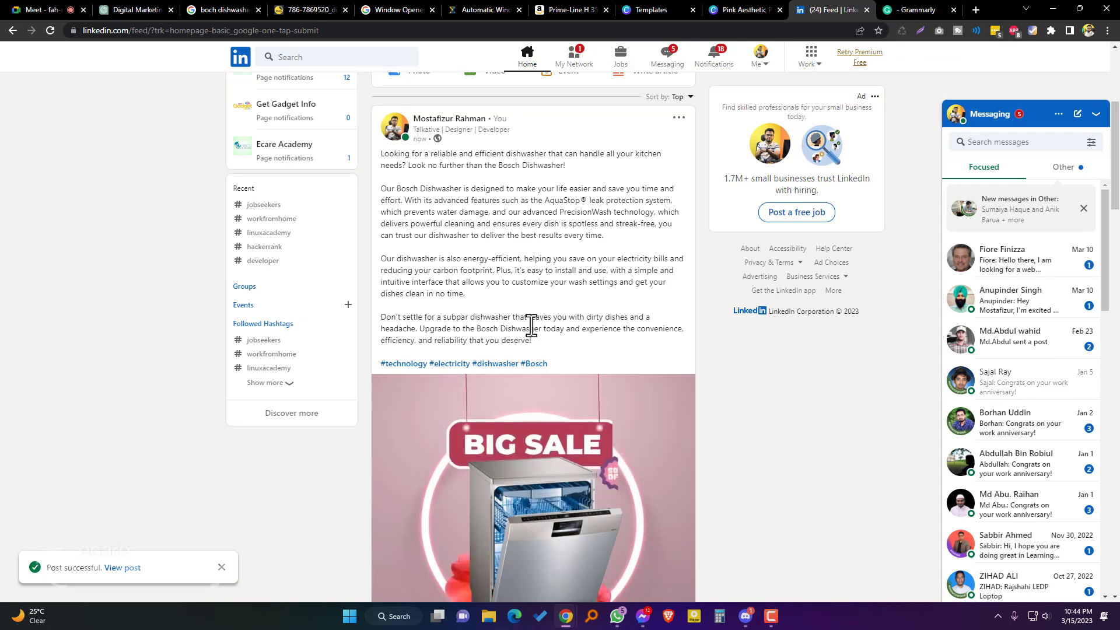
Step: Open the published post for editing and add a separate line "For more Details:" between the last paragraph and the hashtags
{"action": "left_click", "coordinate": [679, 117]}
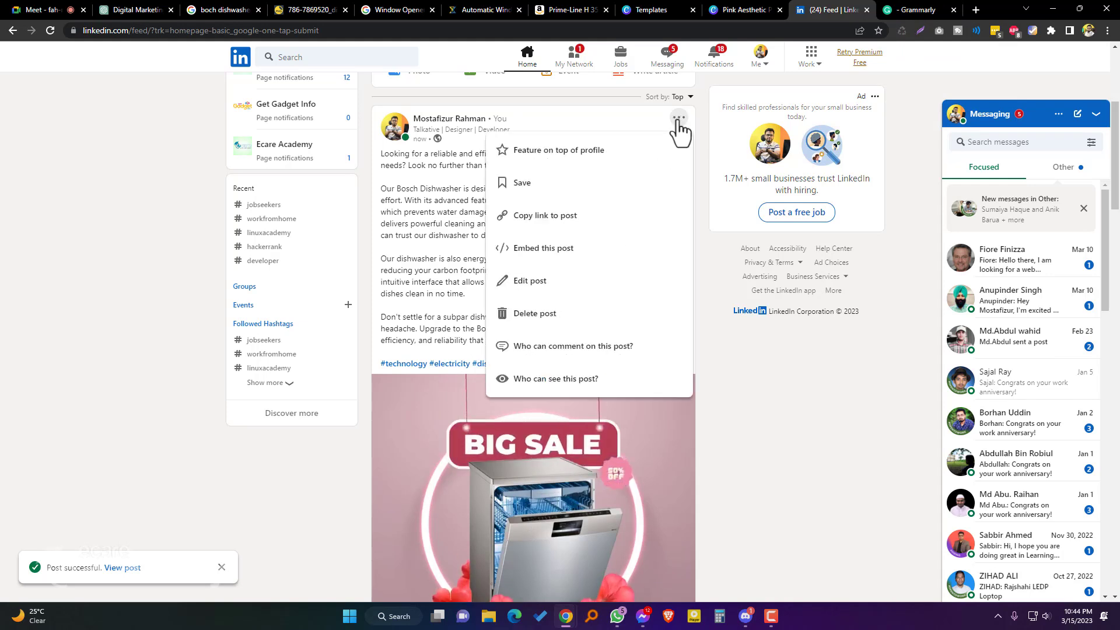
{"action": "left_click", "coordinate": [515, 282]}
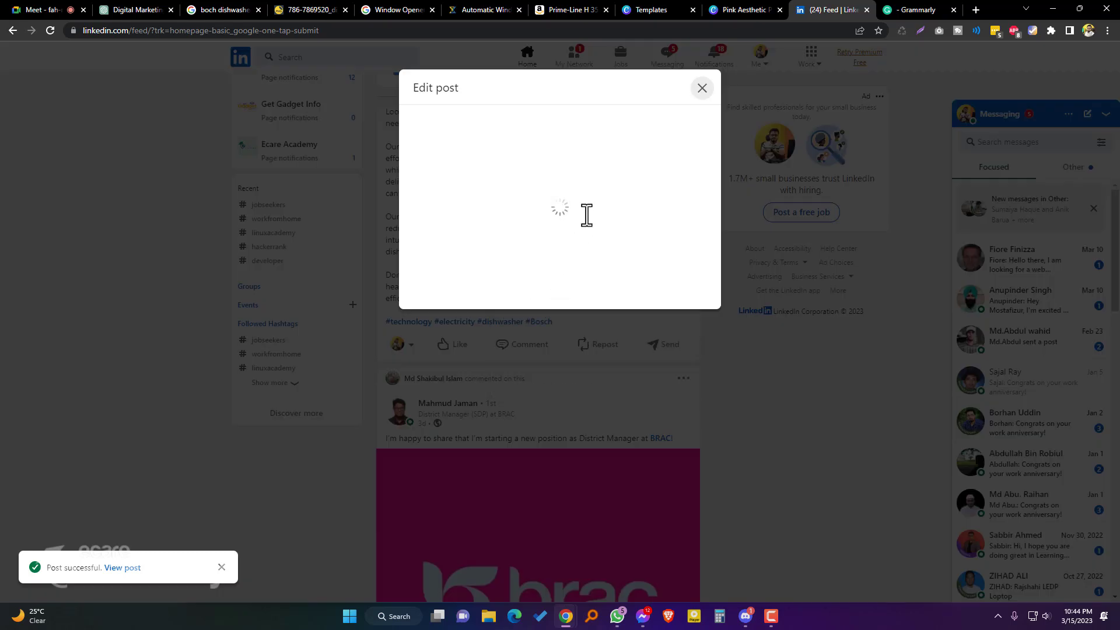
{"action": "scroll", "coordinate": [585, 350], "scroll_direction": "down", "scroll_amount": 5}
{"action": "scroll", "coordinate": [616, 169], "scroll_direction": "up", "scroll_amount": 1}
{"action": "left_click", "coordinate": [491, 170]}
{"action": "key", "text": "Return"}
{"action": "key", "text": "Return"}
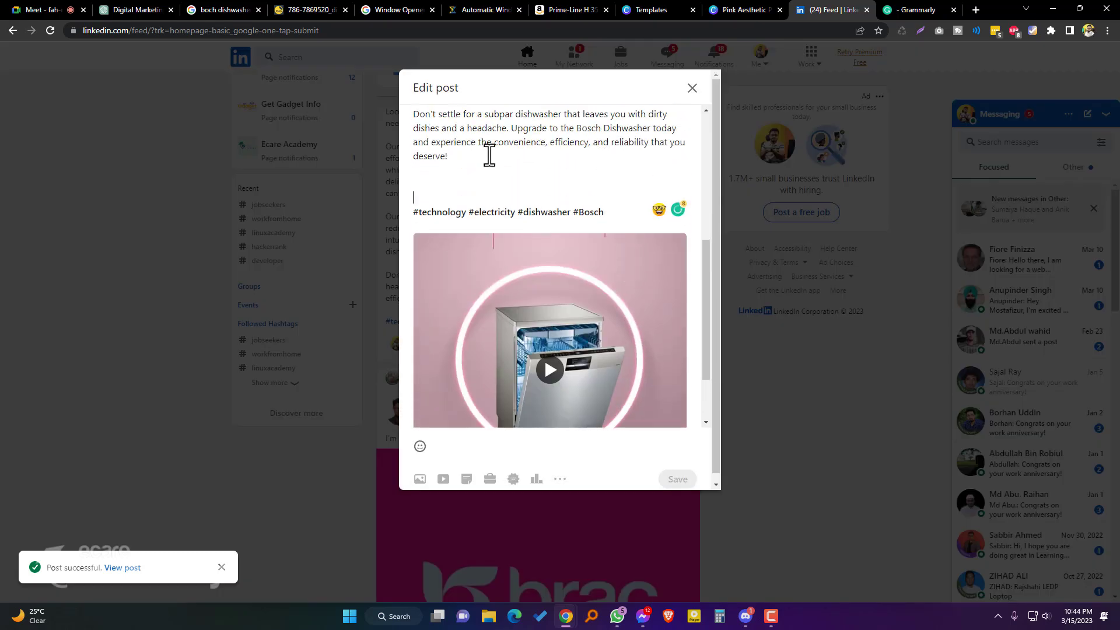
{"action": "key", "text": "Up"}
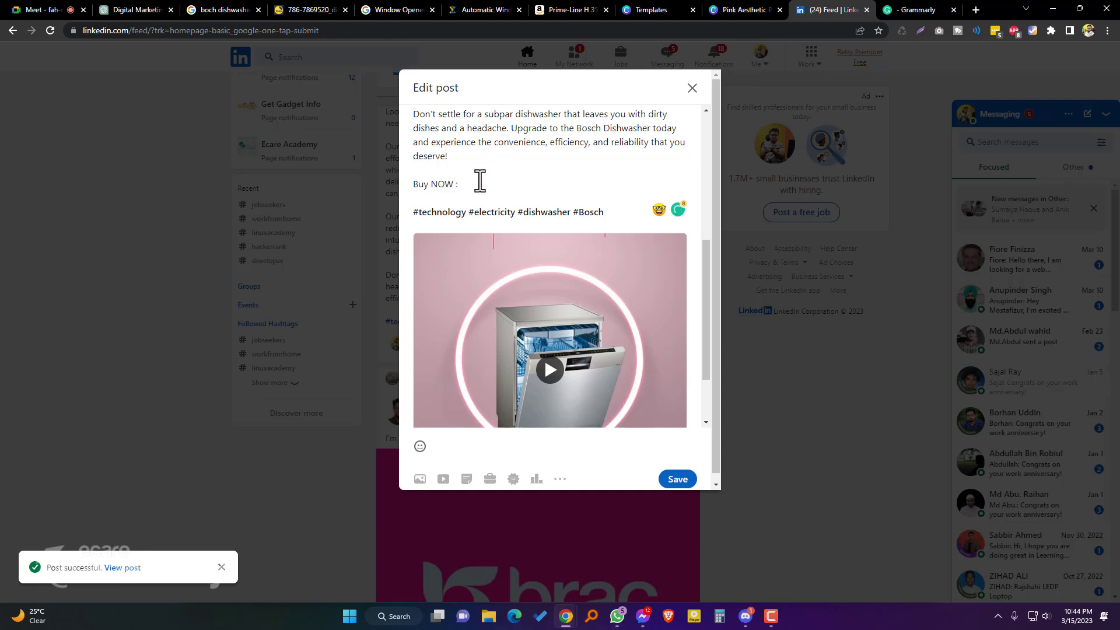
{"action": "left_click_drag", "start_coordinate": [480, 183], "coordinate": [402, 183]}
{"action": "type", "text": "For more Details:"}
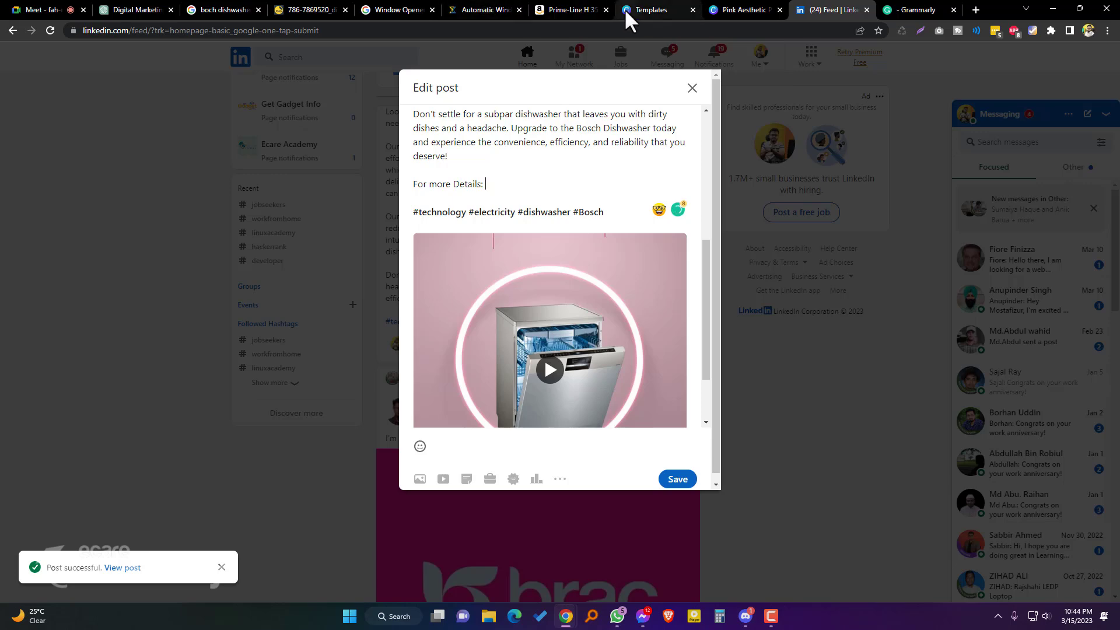
Step: Open ecareacademy.com in a new browser tab and copy the site's address
{"action": "left_click", "coordinate": [975, 4]}
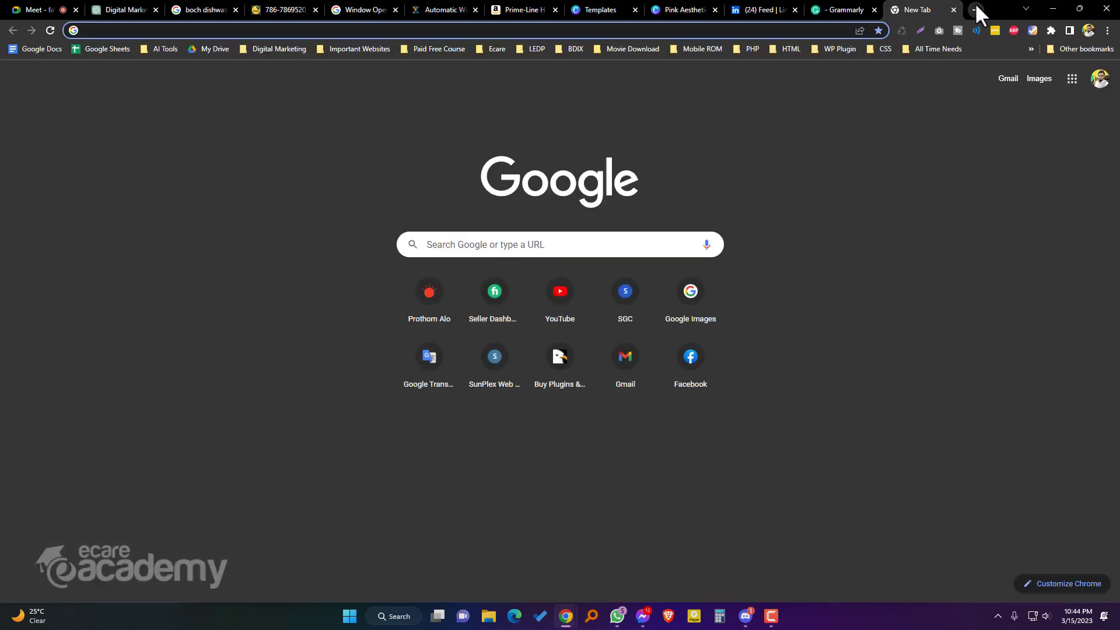
{"action": "type", "text": "ecarea"}
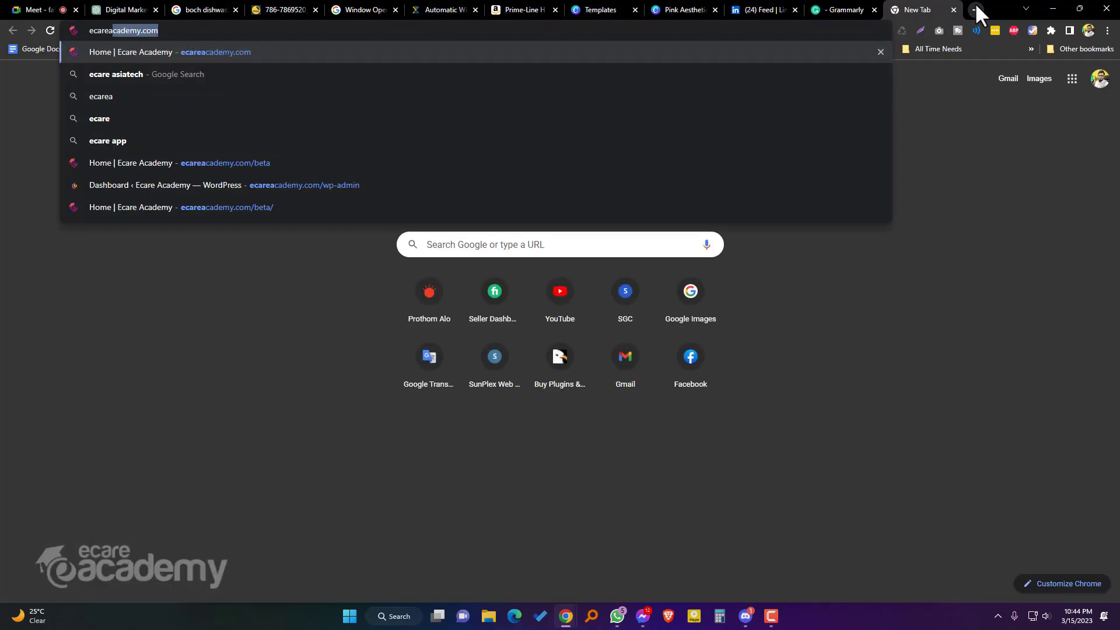
{"action": "key", "text": "Return"}
{"action": "left_click", "coordinate": [205, 30]}
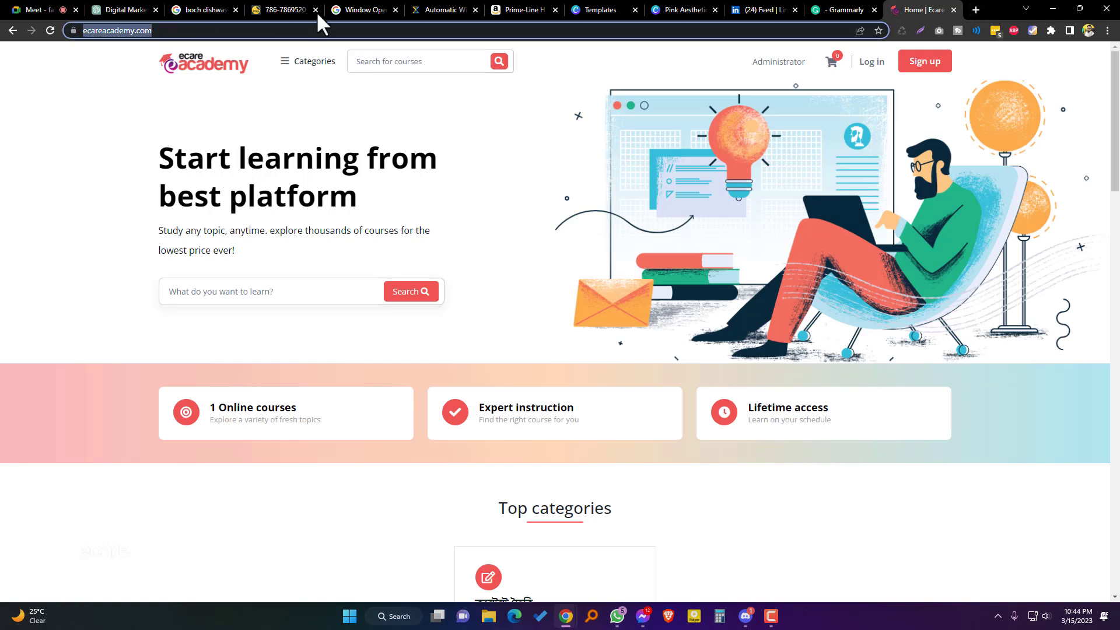
{"action": "left_click", "coordinate": [762, 9]}
{"action": "scroll", "coordinate": [644, 150], "scroll_direction": "up", "scroll_amount": 5}
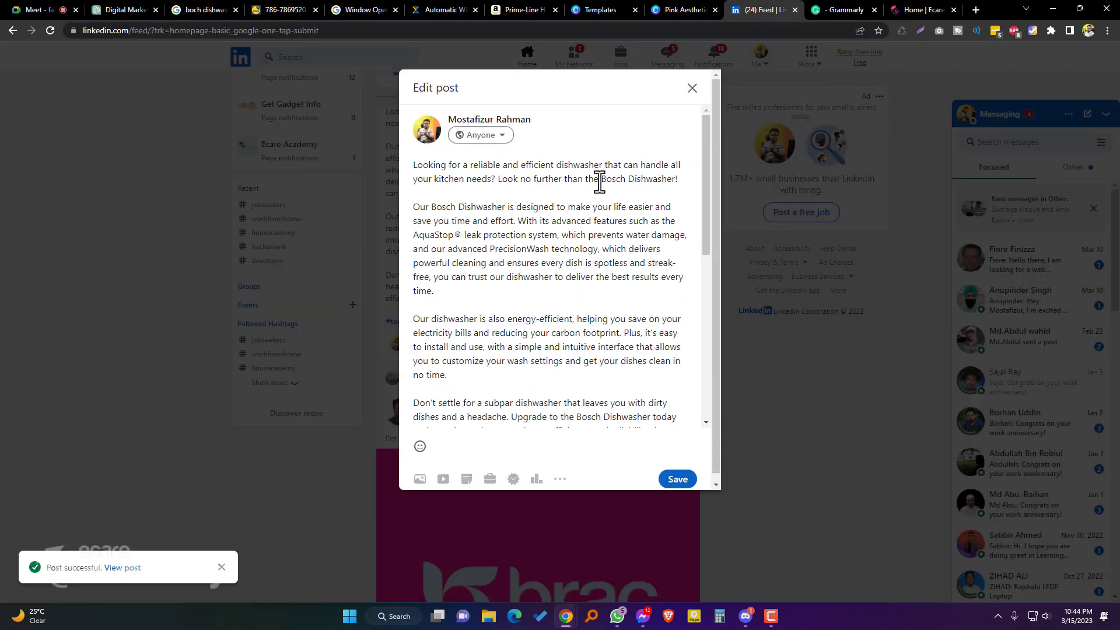
{"action": "scroll", "coordinate": [616, 298], "scroll_direction": "down", "scroll_amount": 5}
{"action": "scroll", "coordinate": [595, 260], "scroll_direction": "up", "scroll_amount": 2}
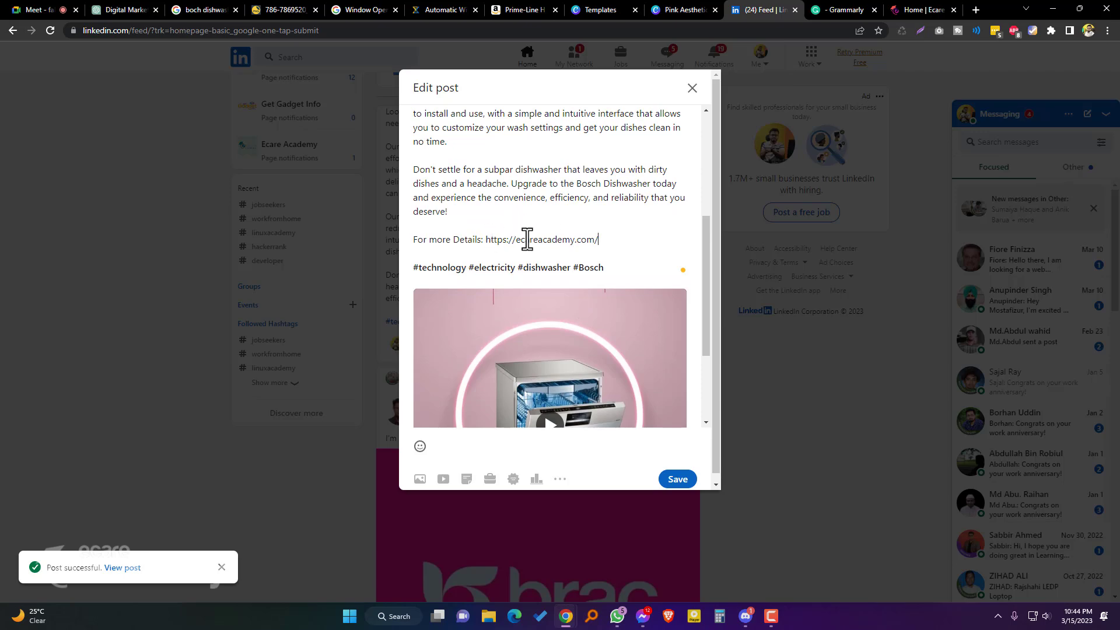
{"action": "left_click", "coordinate": [678, 481]}
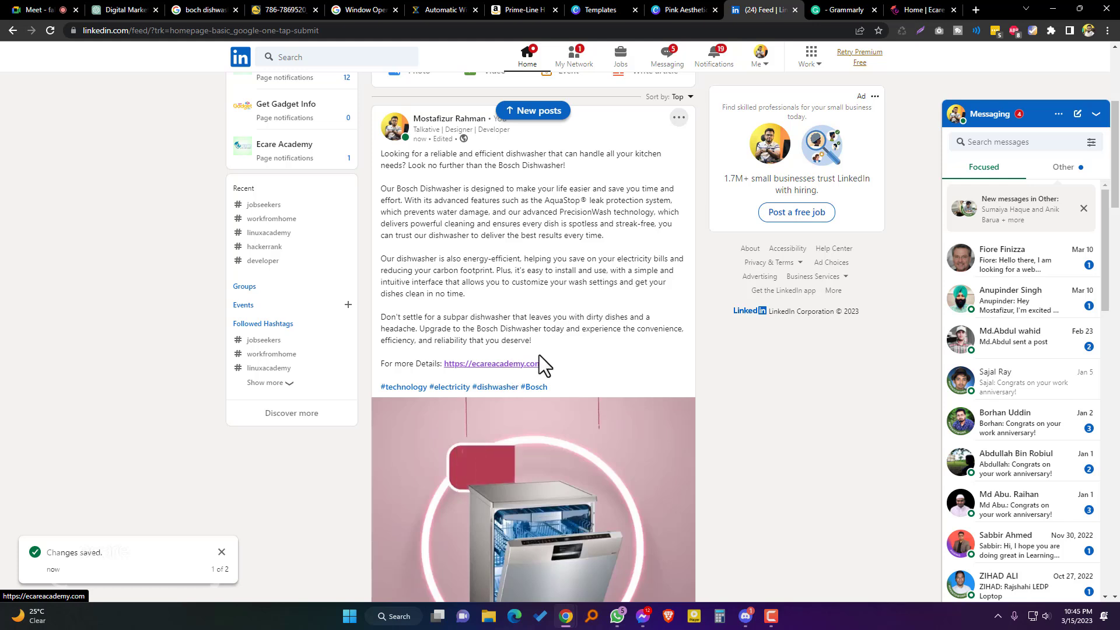
{"action": "scroll", "coordinate": [607, 336], "scroll_direction": "up", "scroll_amount": 2}
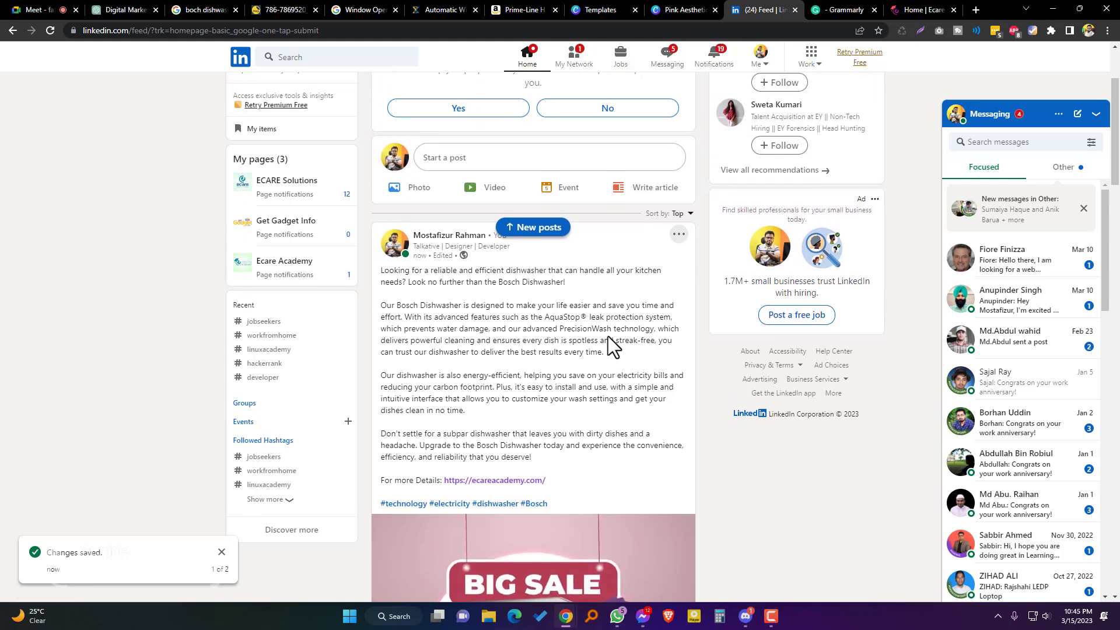